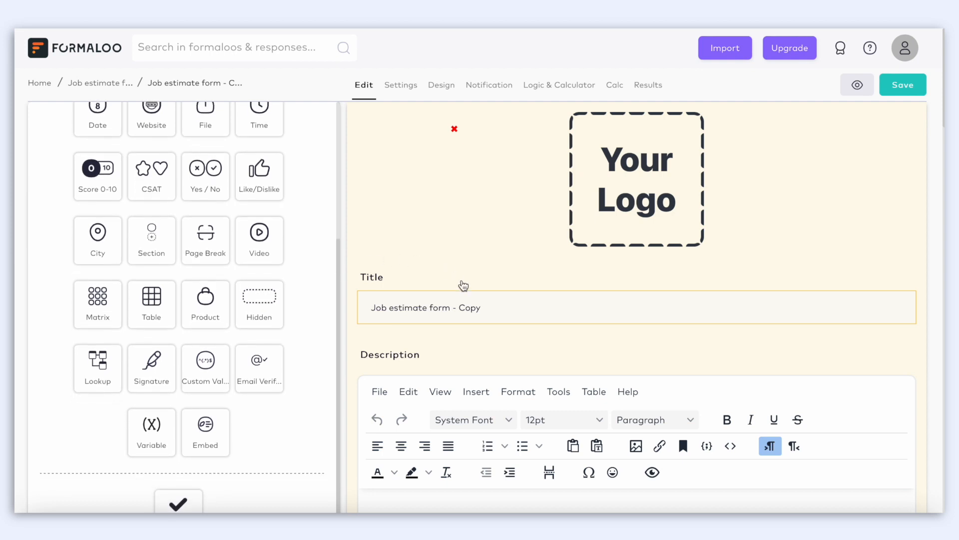
Try moving the First name field below Last name and back, and start deleting First name without confirming
scroll(466, 288, "down", 10)
scroll(468, 289, "down", 1)
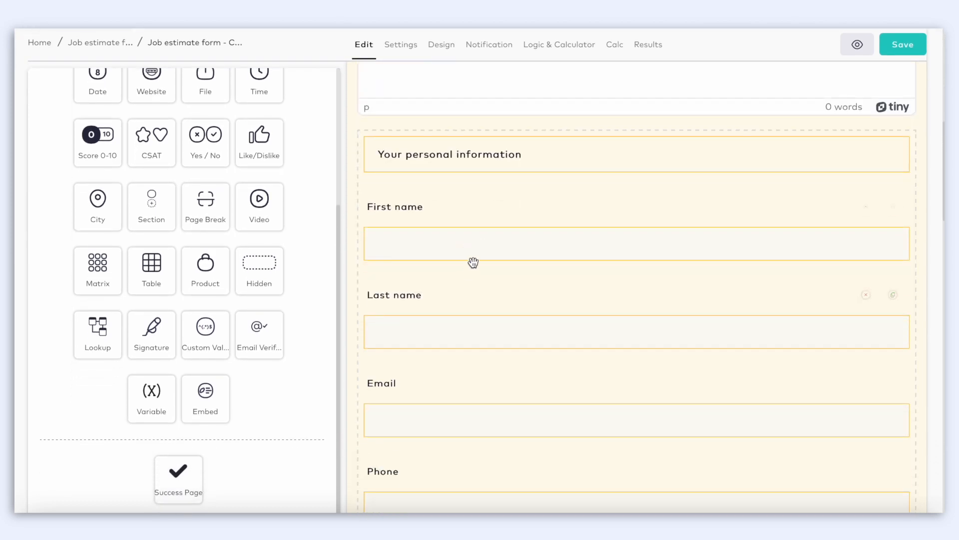
left_click_drag(493, 221, 491, 310)
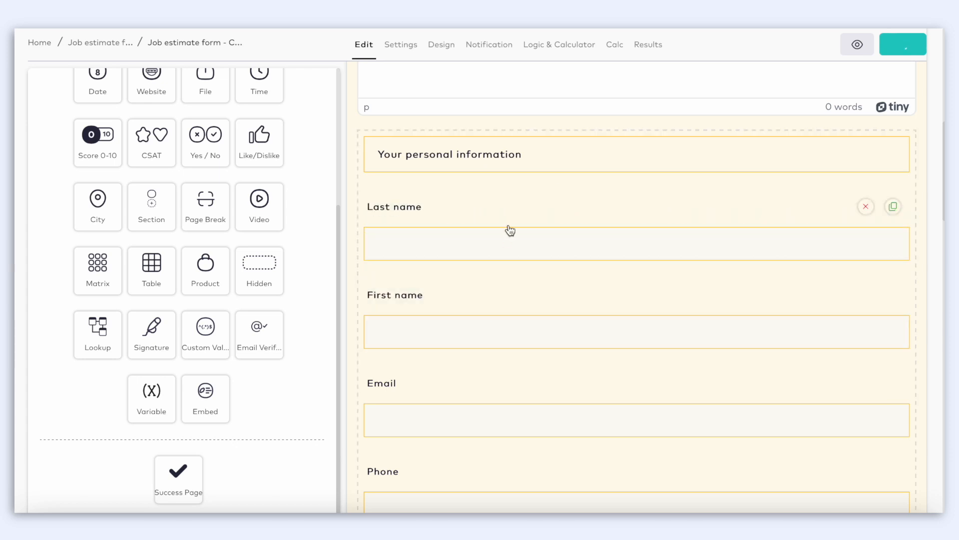
left_click_drag(510, 229, 515, 301)
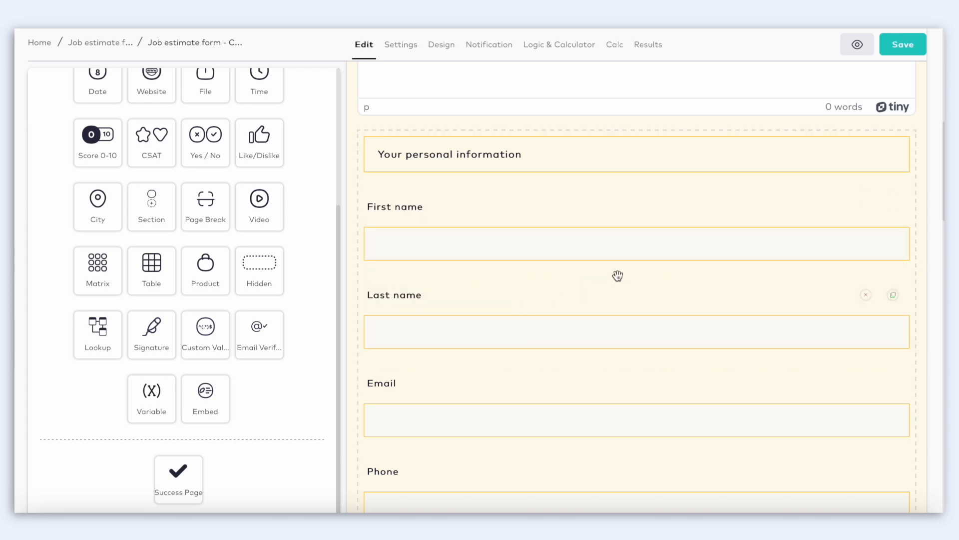
left_click(867, 209)
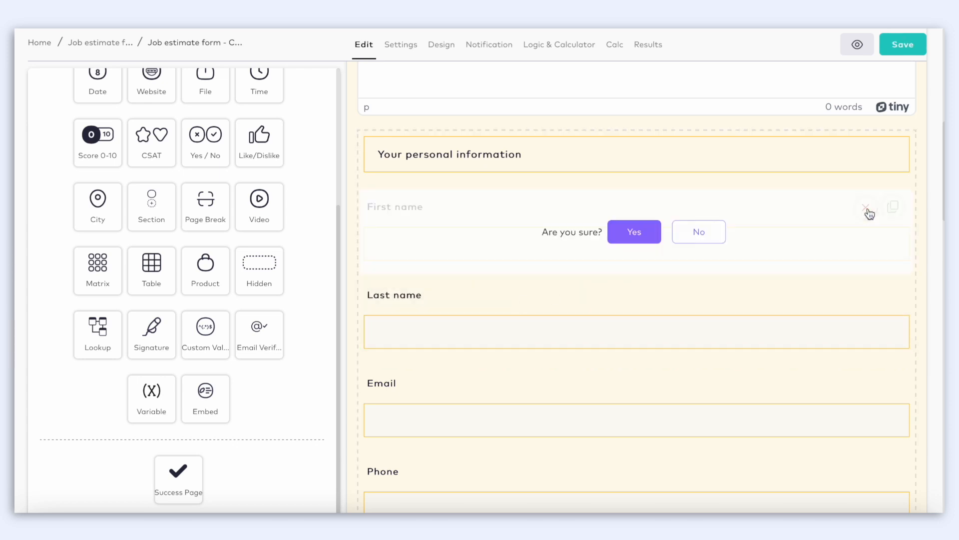
left_click(691, 245)
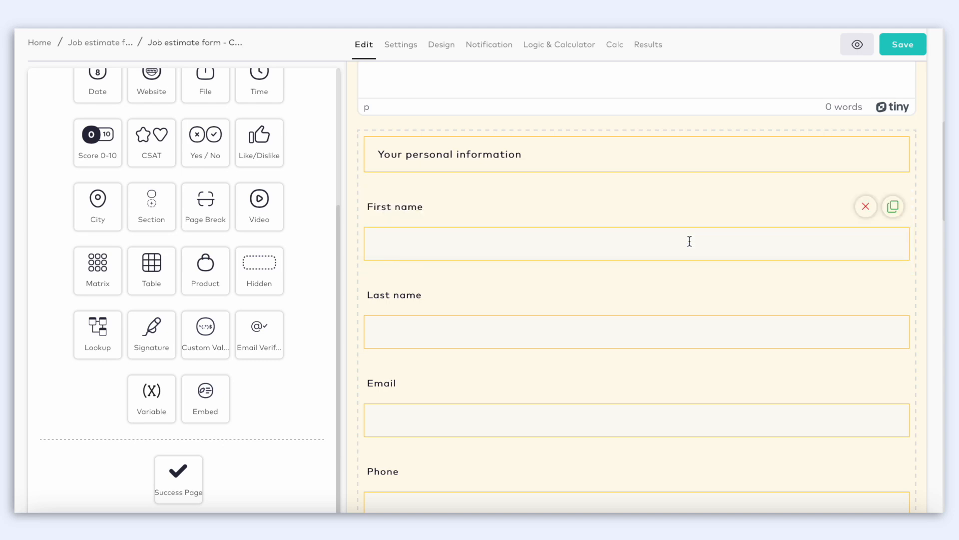
Try the green, indigo and light blue default themes in the form's design settings
left_click(453, 48)
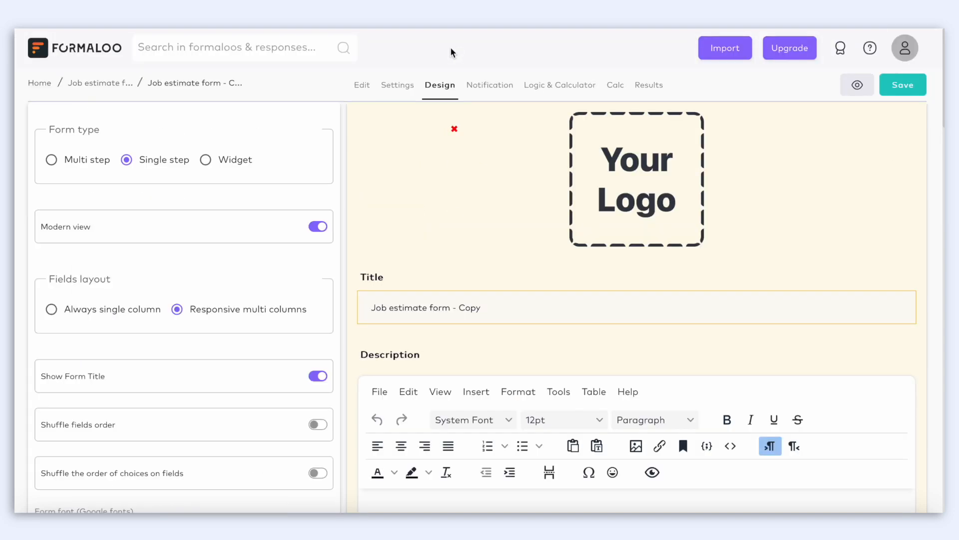
scroll(250, 280, "down", 9)
left_click(246, 365)
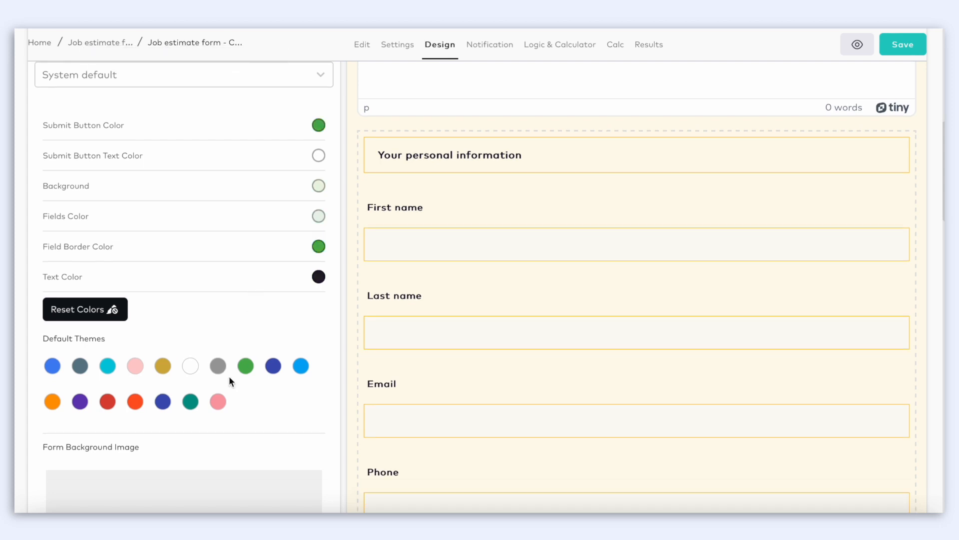
left_click(273, 365)
left_click(300, 365)
scroll(299, 372, "down", 4)
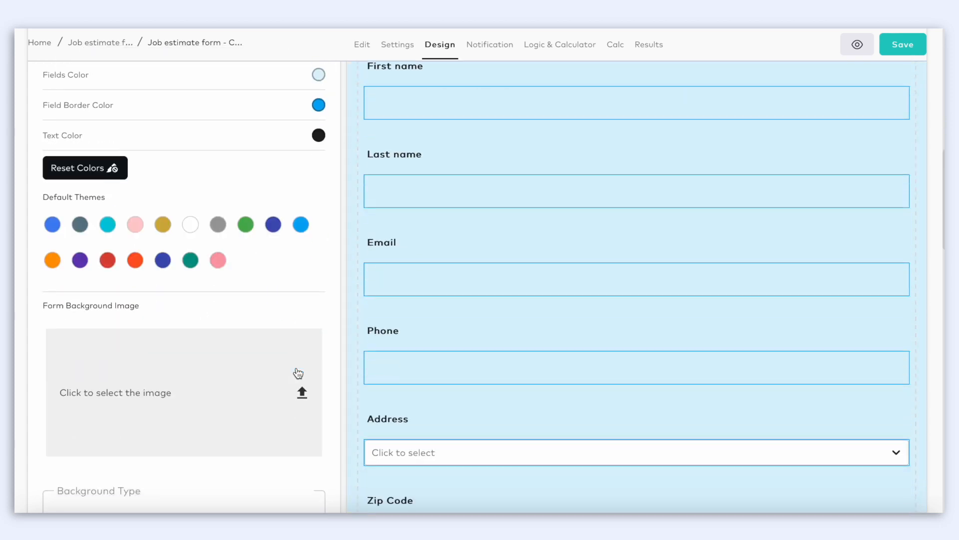
Look through the background image options and expand the Customize more content settings of the form design
scroll(282, 382, "down", 4)
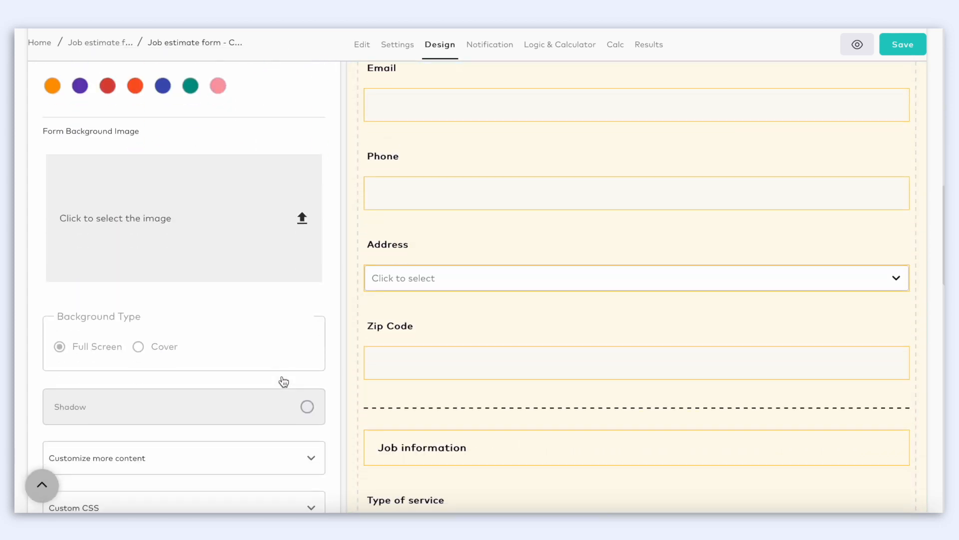
left_click(312, 375)
scroll(313, 377, "down", 2)
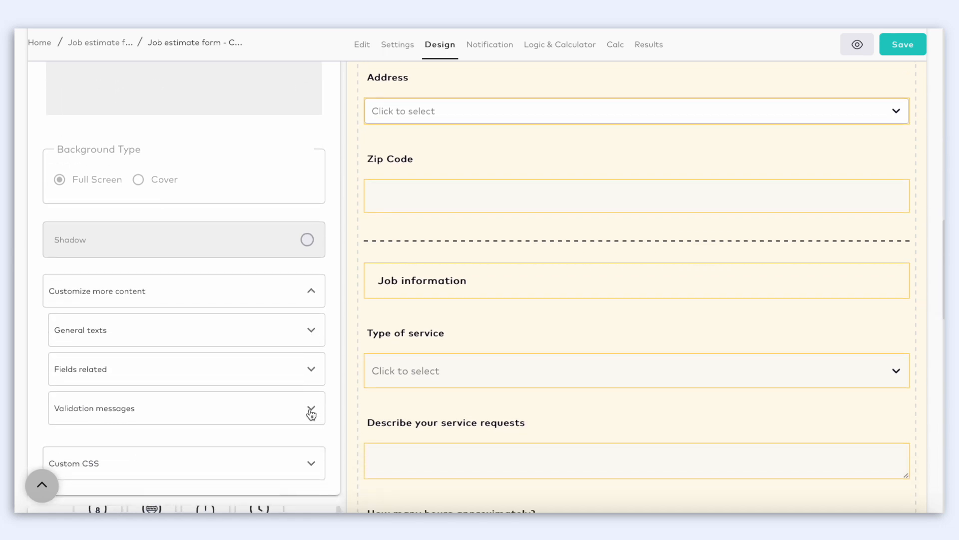
Return to editing the form's fields and open the settings of the Last name field
left_click(367, 53)
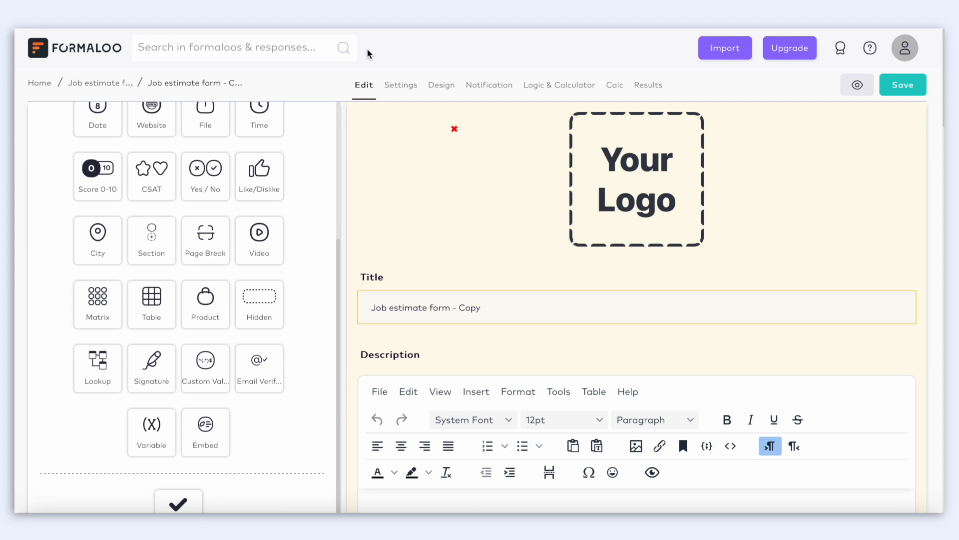
scroll(436, 257, "down", 10)
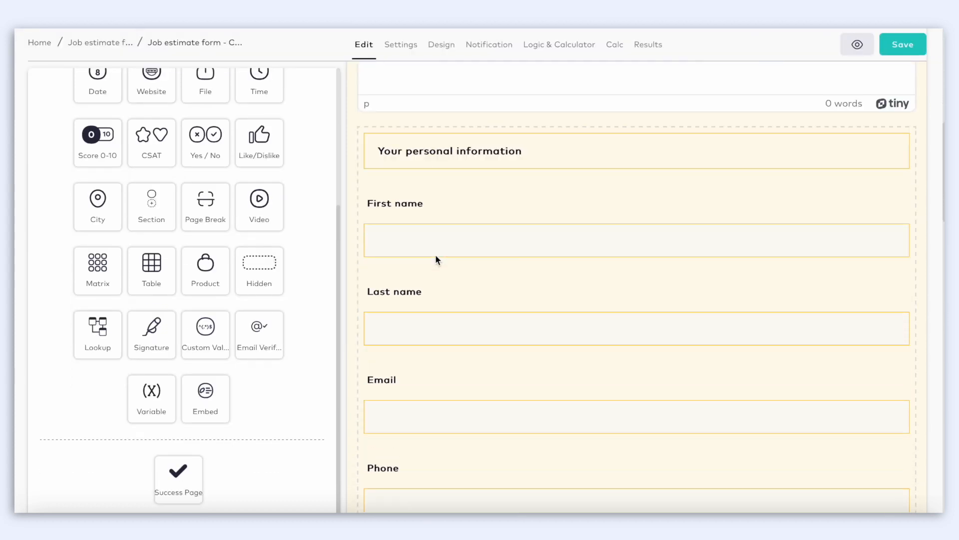
left_click(448, 282)
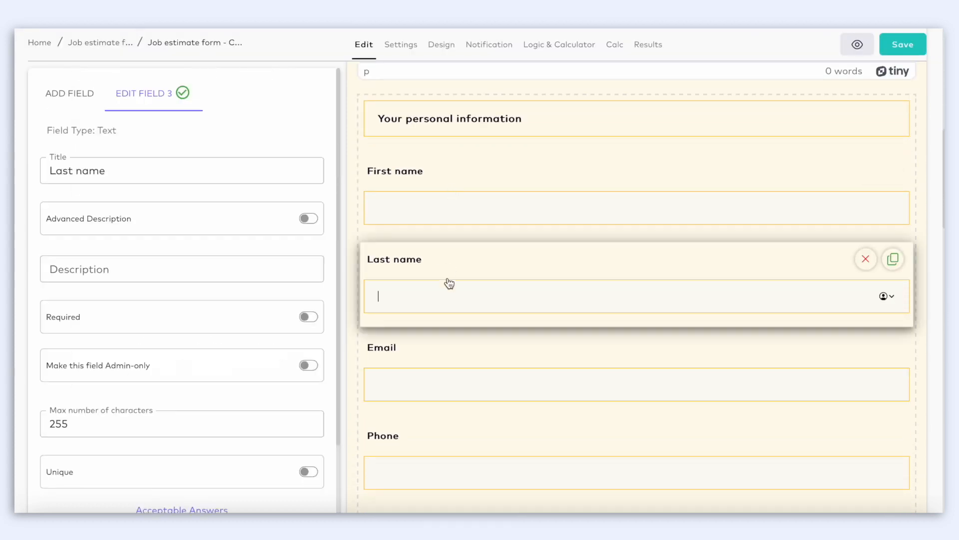
scroll(449, 282, "down", 2)
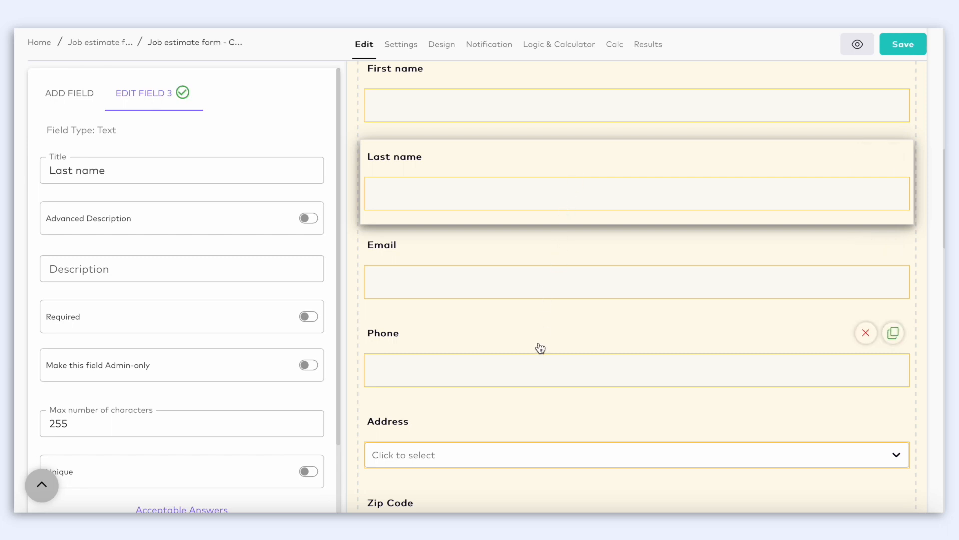
Delete the Address and Zip Code fields from the personal information section and confirm both deletions
scroll(541, 348, "down", 3)
left_click(603, 289)
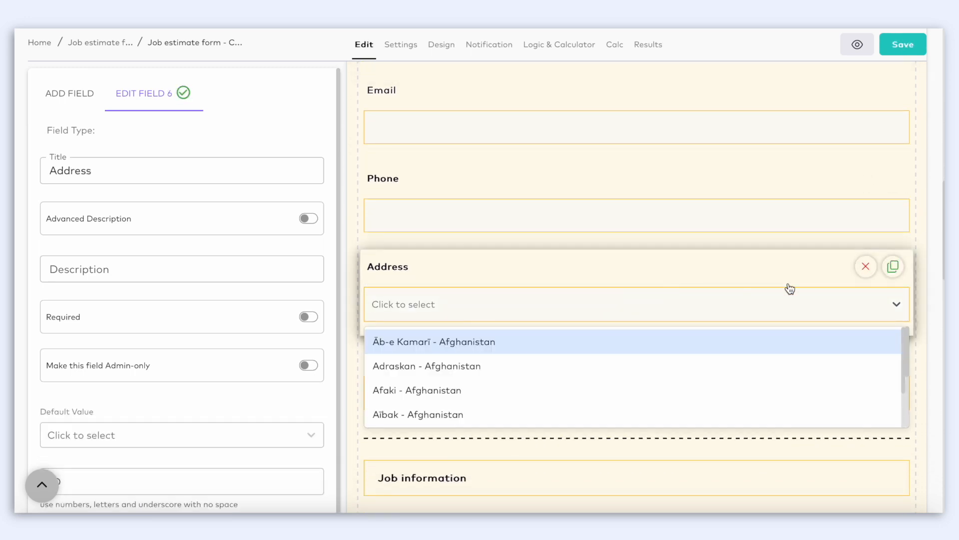
left_click(869, 272)
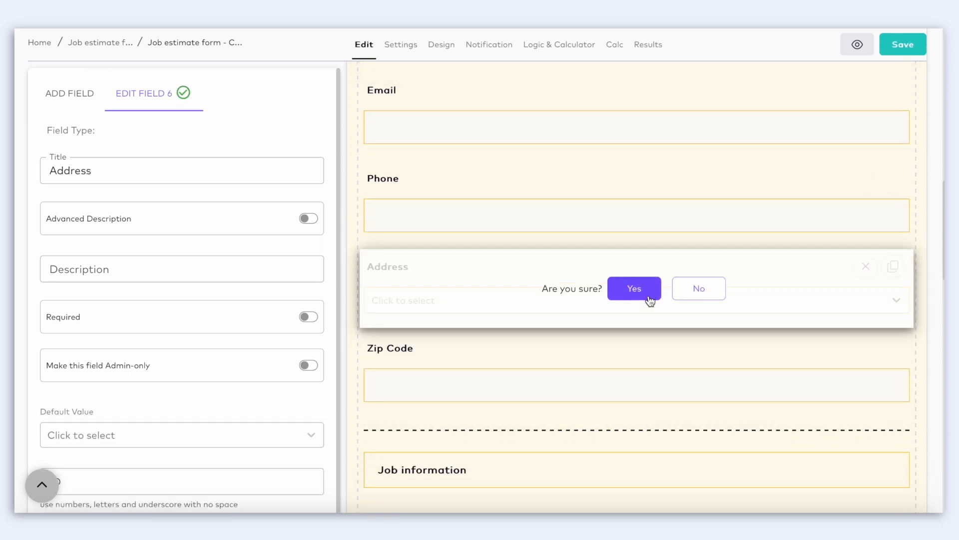
left_click(650, 299)
left_click(866, 267)
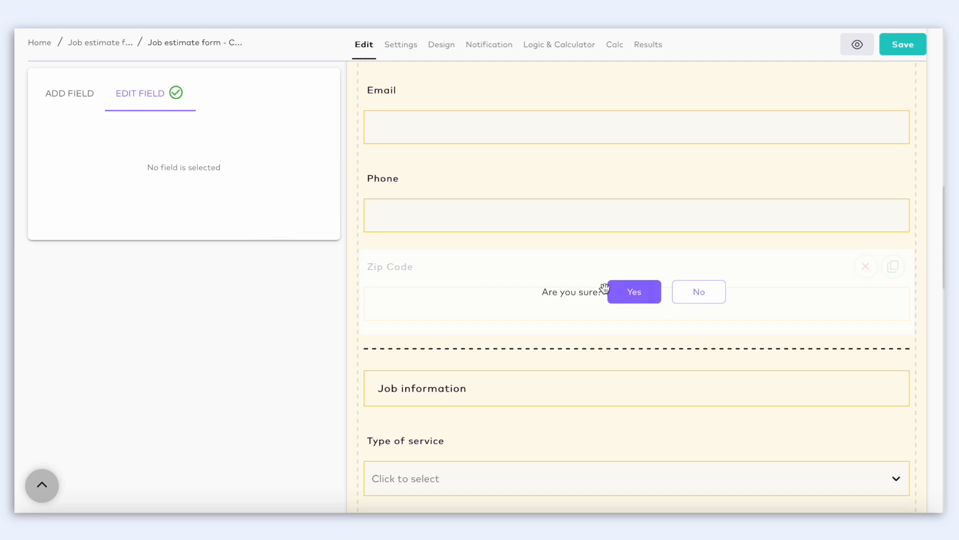
left_click(626, 299)
Open the settings of the page break above Job information and check its field type
left_click(619, 260)
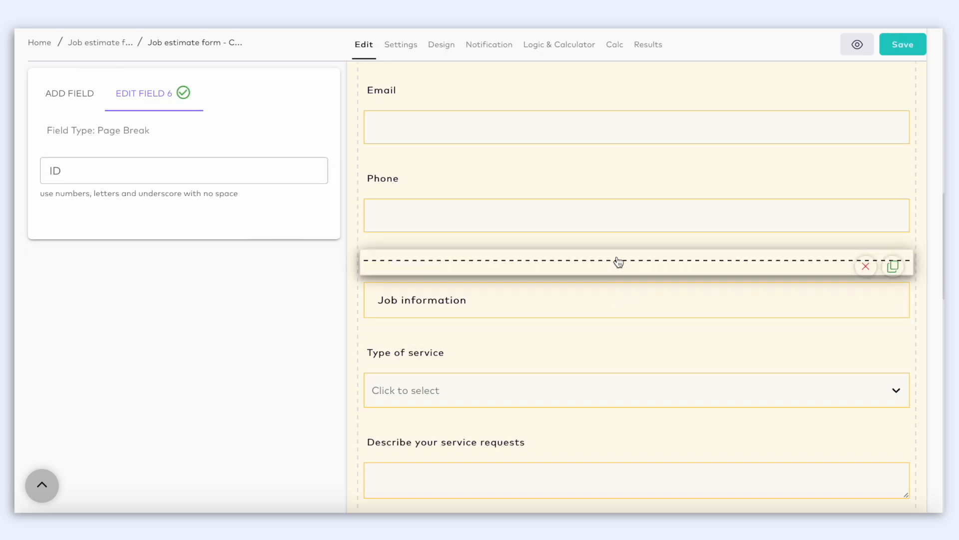
left_click_drag(150, 131, 93, 133)
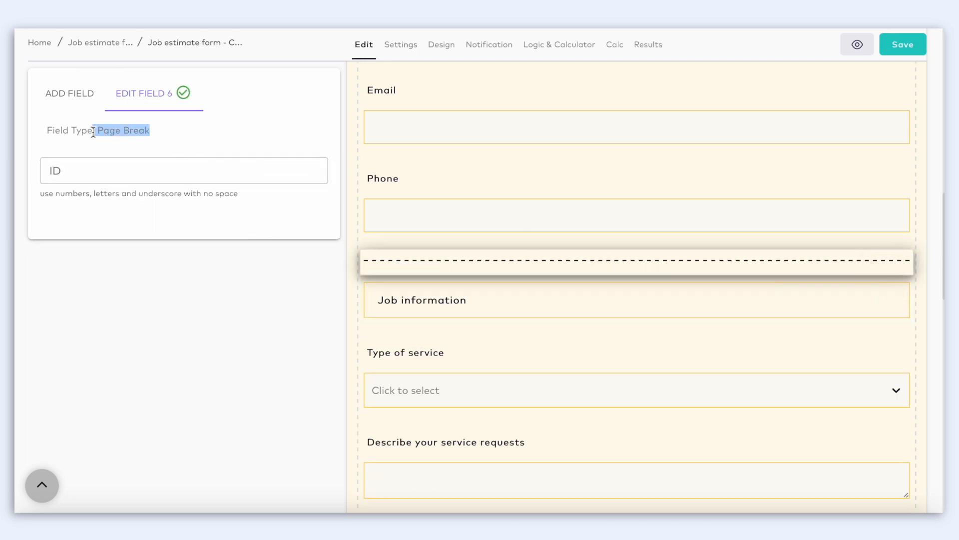
left_click(240, 145)
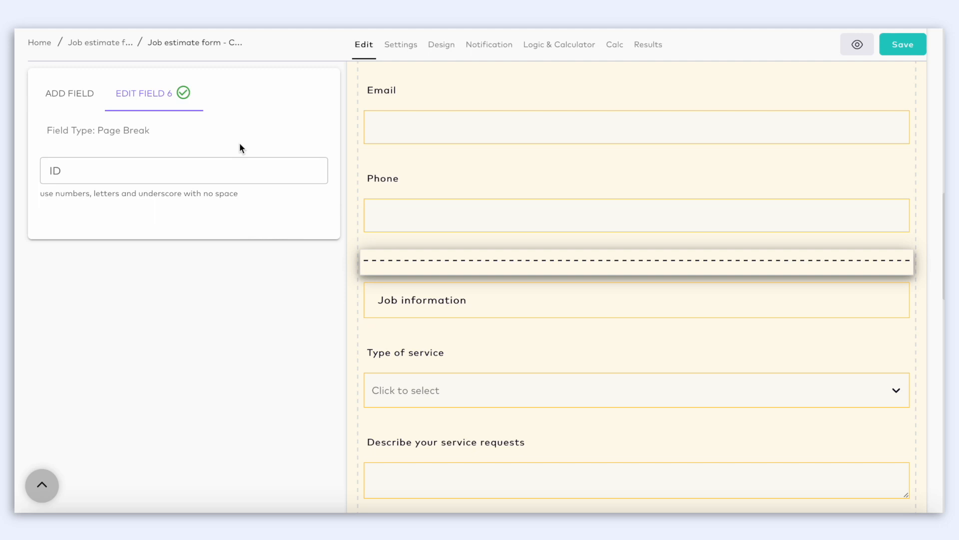
Open the Job information section's settings and examine its field type, title, description editor and admin-only option
left_click(505, 340)
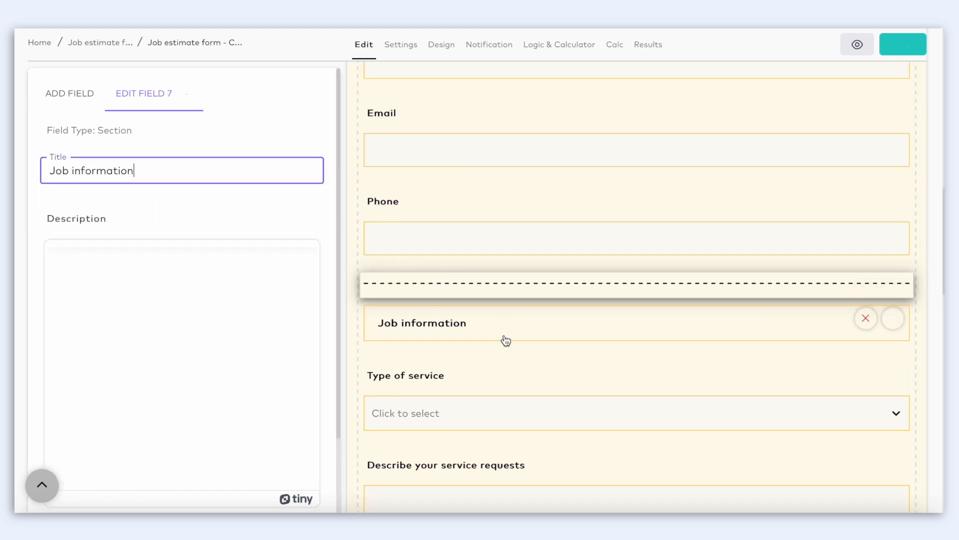
left_click_drag(158, 129, 84, 127)
left_click(165, 134)
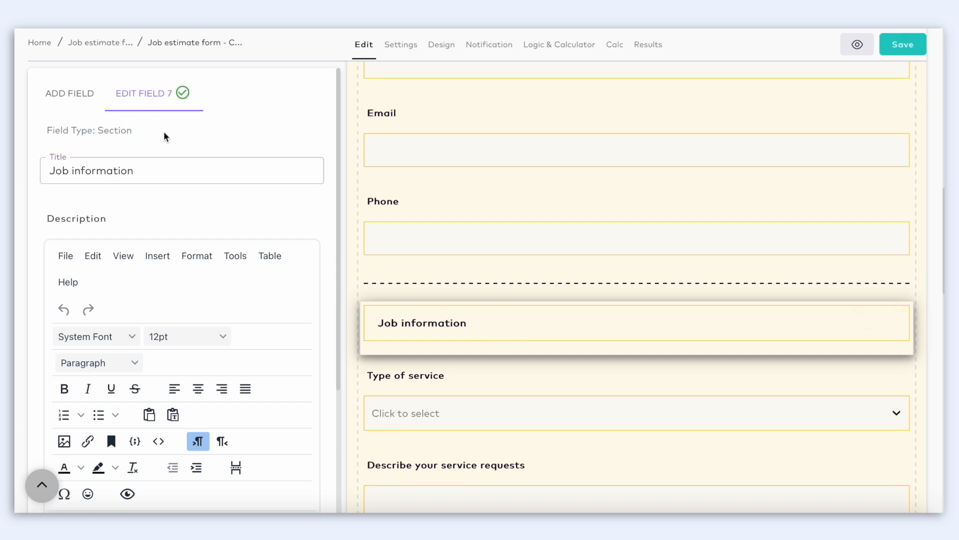
scroll(165, 135, "down", 1)
left_click(157, 148)
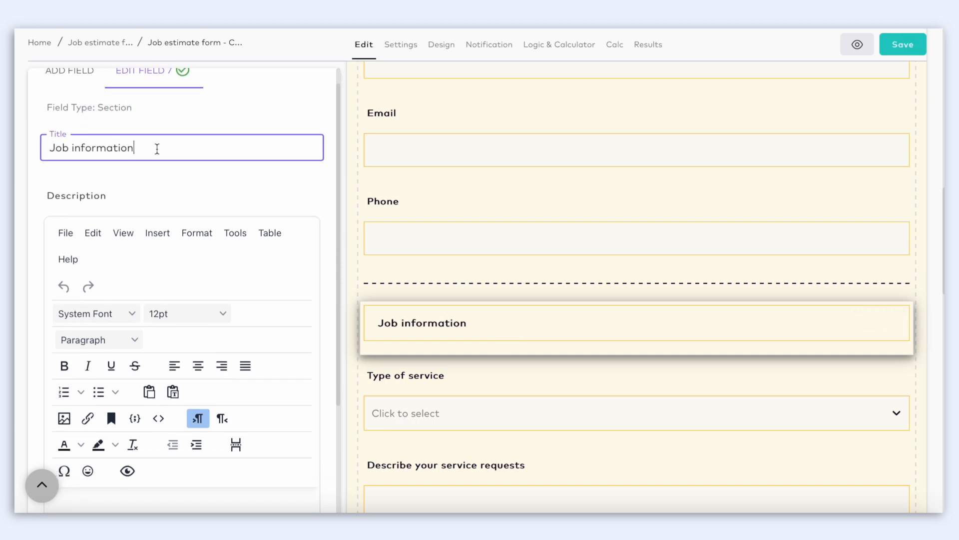
scroll(157, 148, "down", 4)
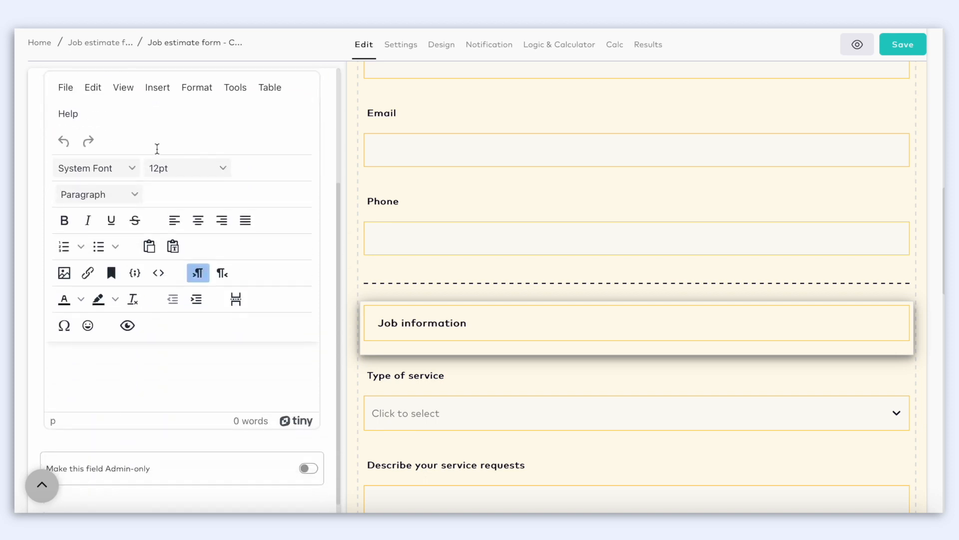
left_click(143, 325)
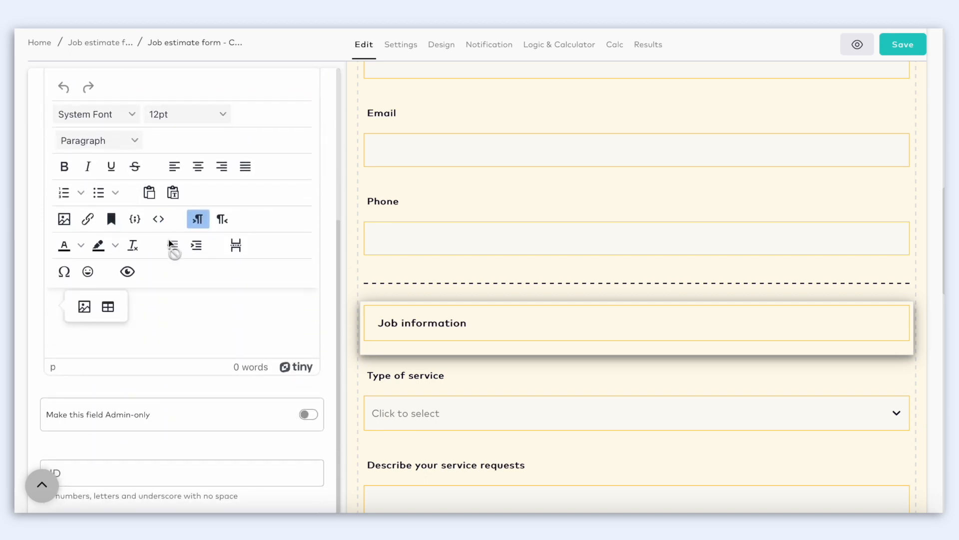
scroll(172, 238, "up", 5)
Add a Number field titled "estimate number" to the form
left_click(63, 100)
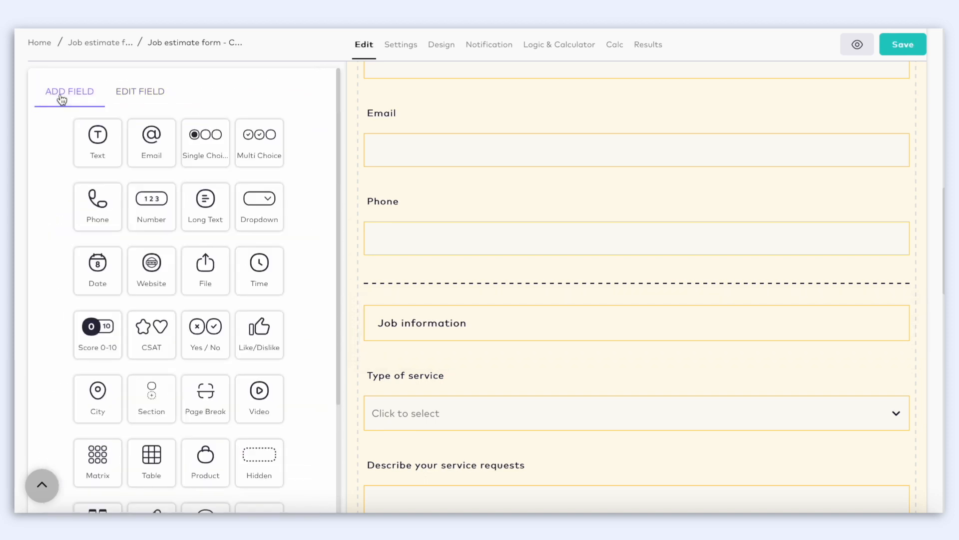
left_click(155, 199)
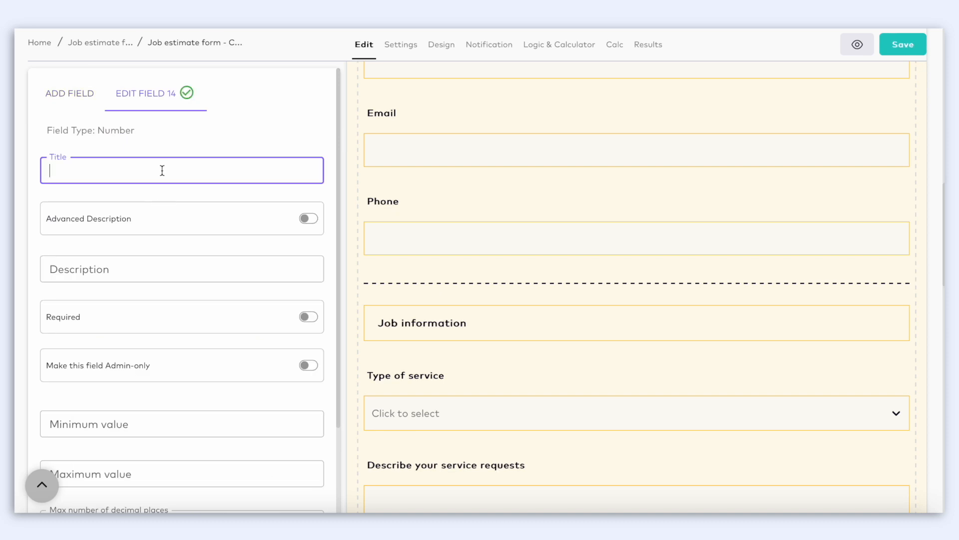
type("estimate number")
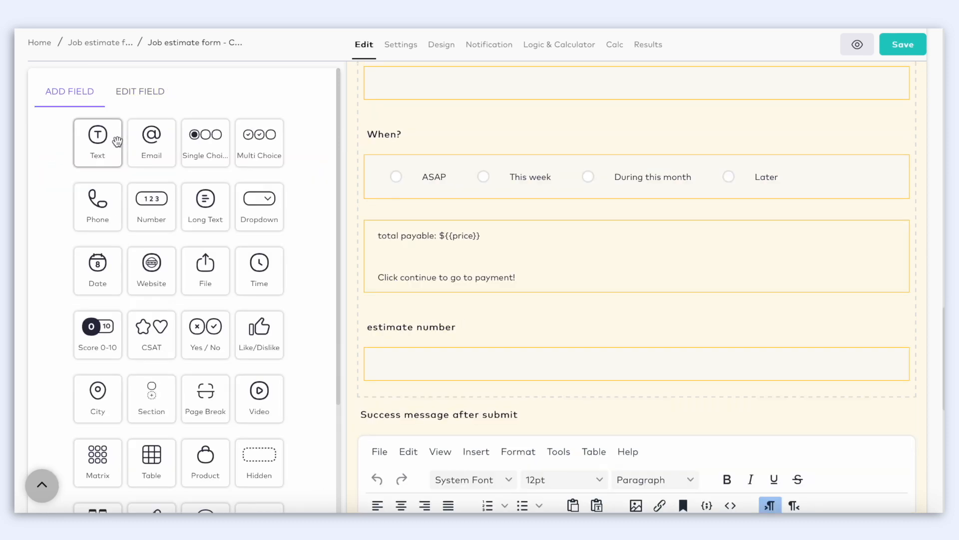
Add three Text fields titled "Category", "Materials" and "Item" below the estimate number field
left_click(116, 142)
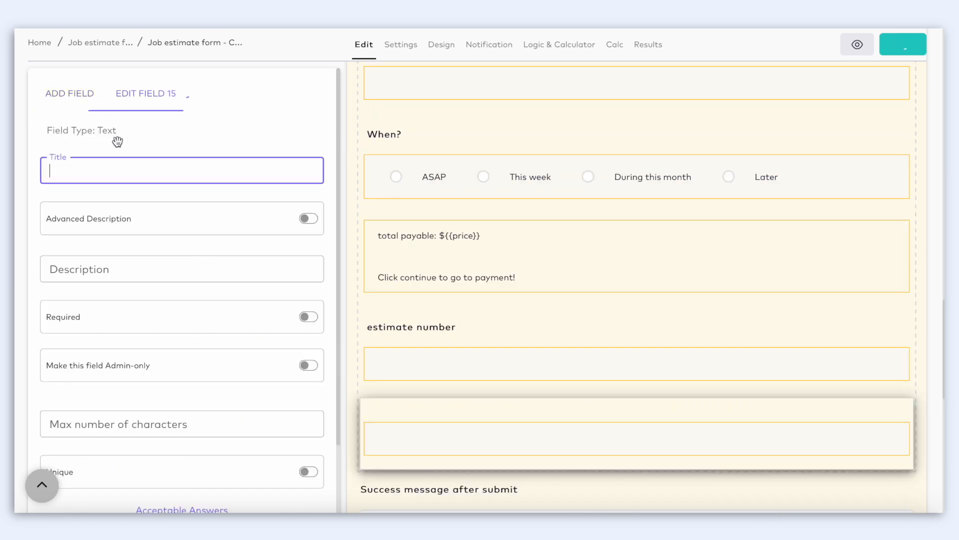
type("Category")
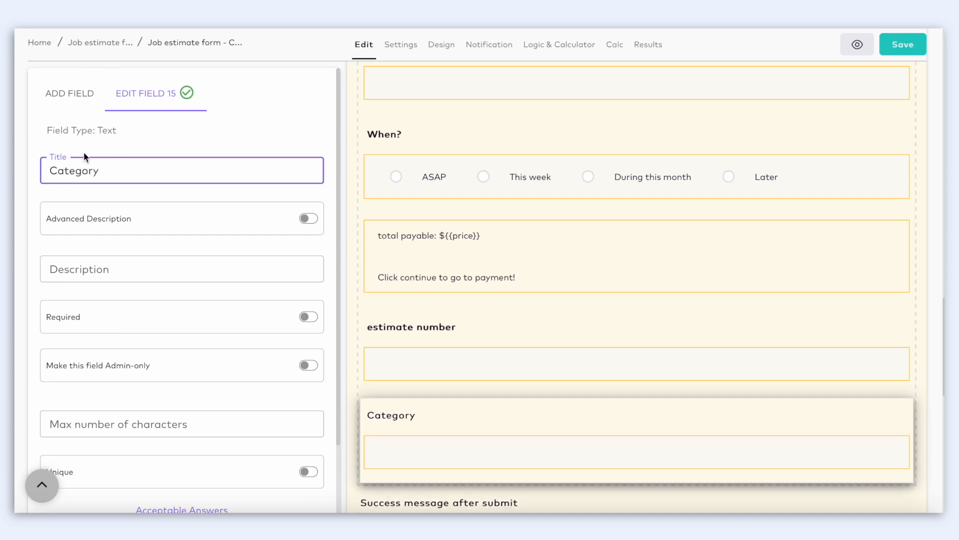
left_click(70, 94)
left_click(96, 140)
type("Materials")
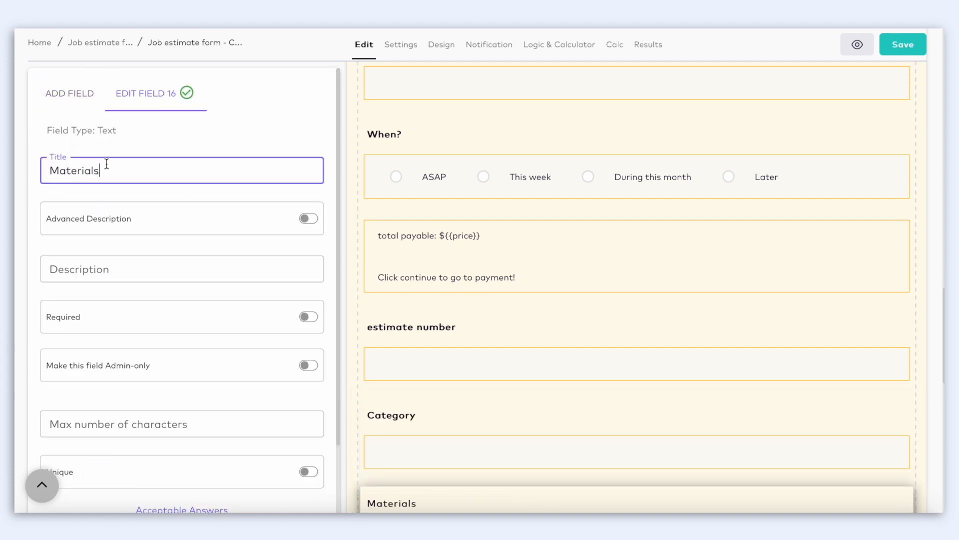
left_click(70, 93)
left_click(96, 140)
type("Item")
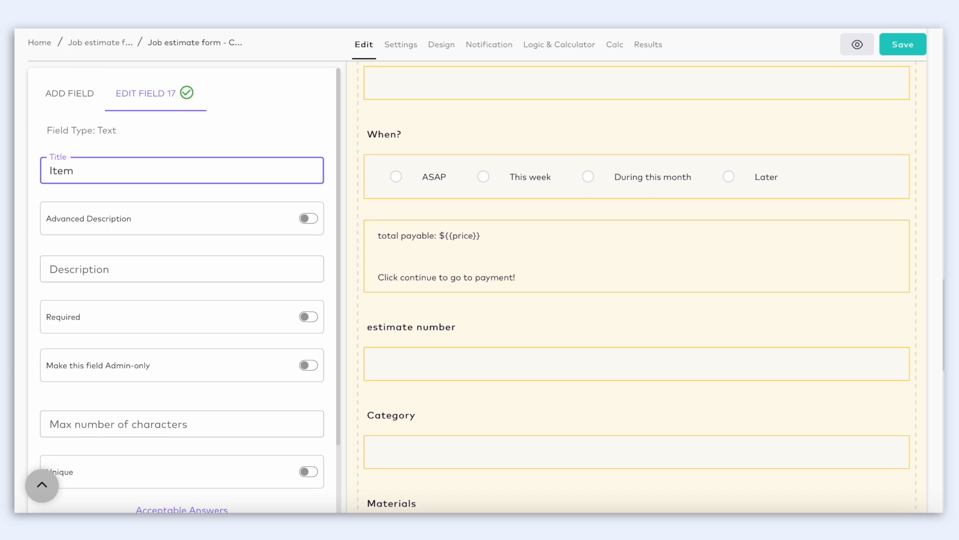
Return to the list of available field types and review the form's new fields and the job questions above them
left_click(70, 94)
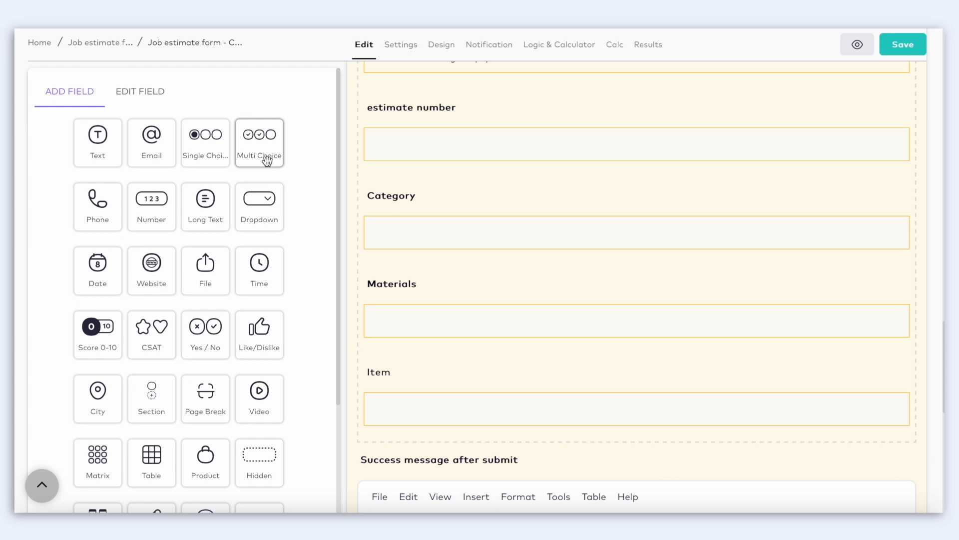
scroll(450, 303, "up", 7)
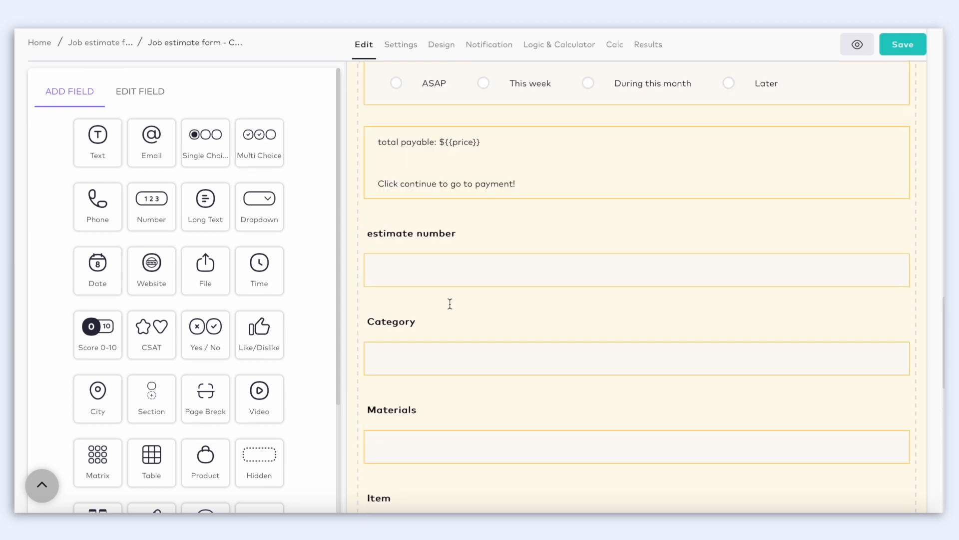
scroll(450, 304, "up", 2)
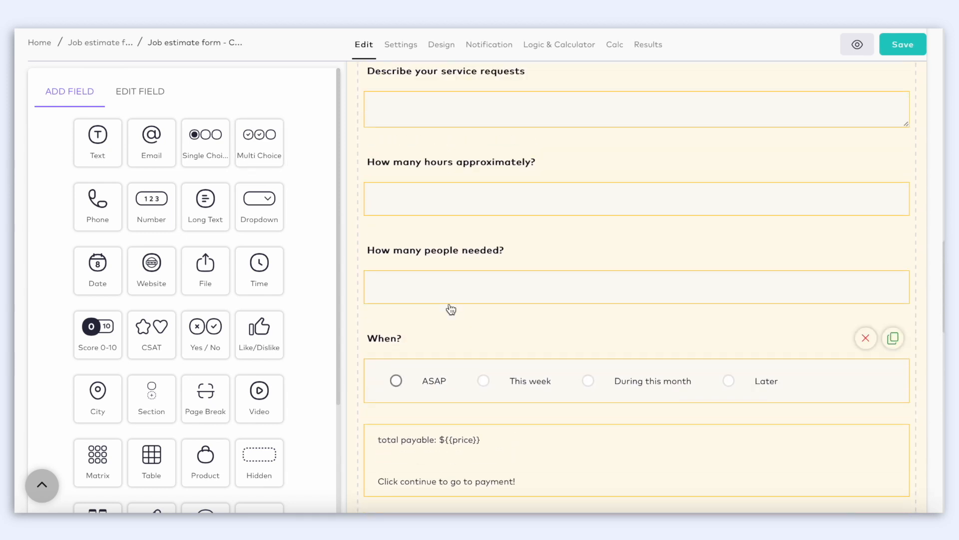
Check the "How many people needed?" field's settings and add two Number fields titled "Area" and "Approximate cost"
left_click(470, 254)
left_click(268, 171)
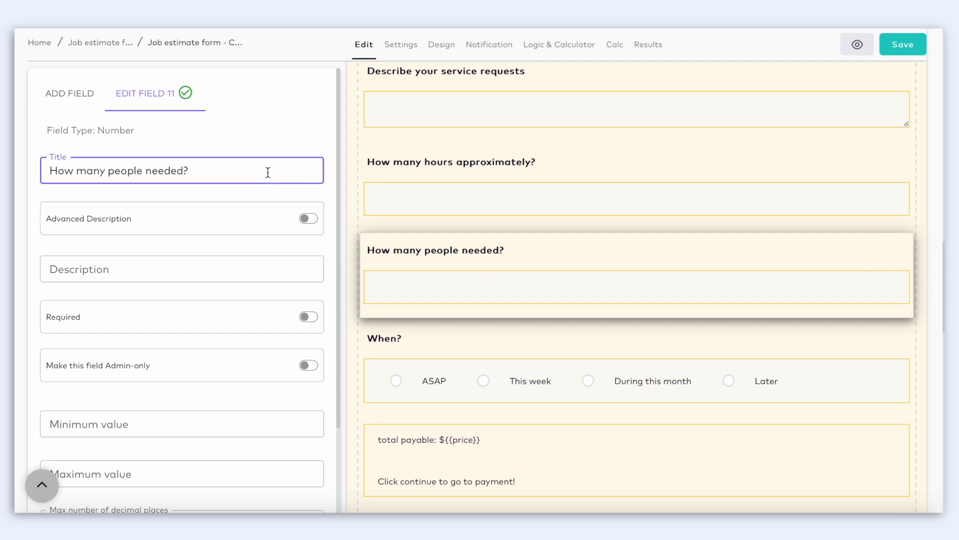
left_click(69, 93)
left_click(151, 203)
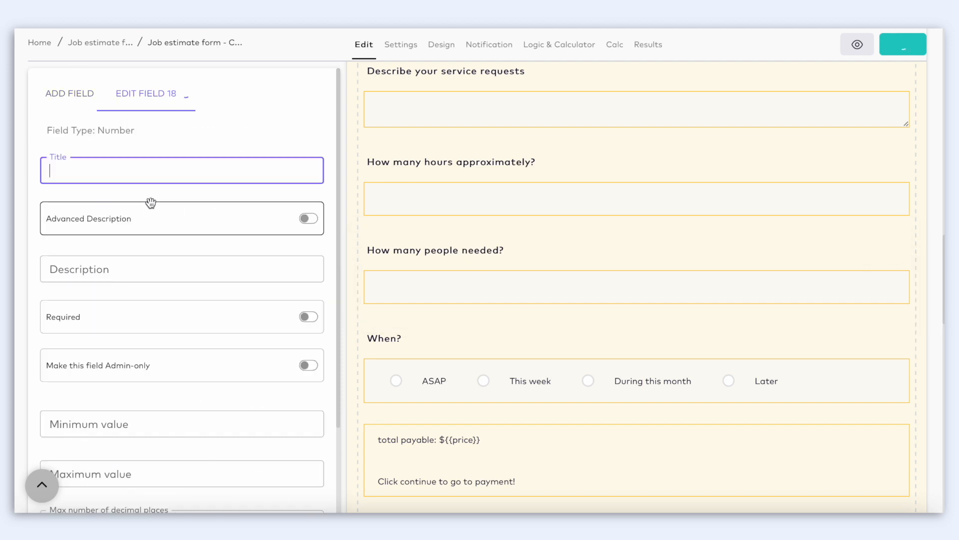
type("Area")
left_click(69, 93)
left_click(150, 195)
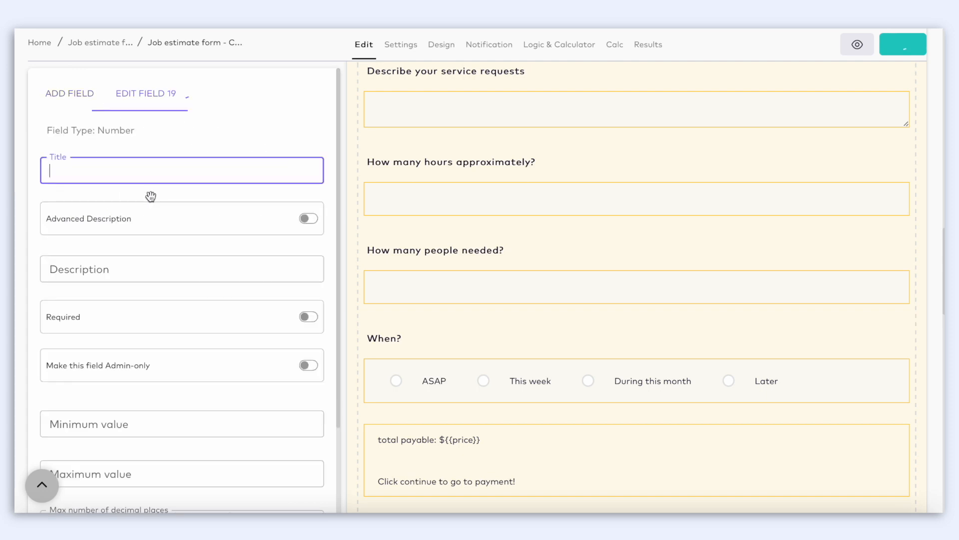
type("App")
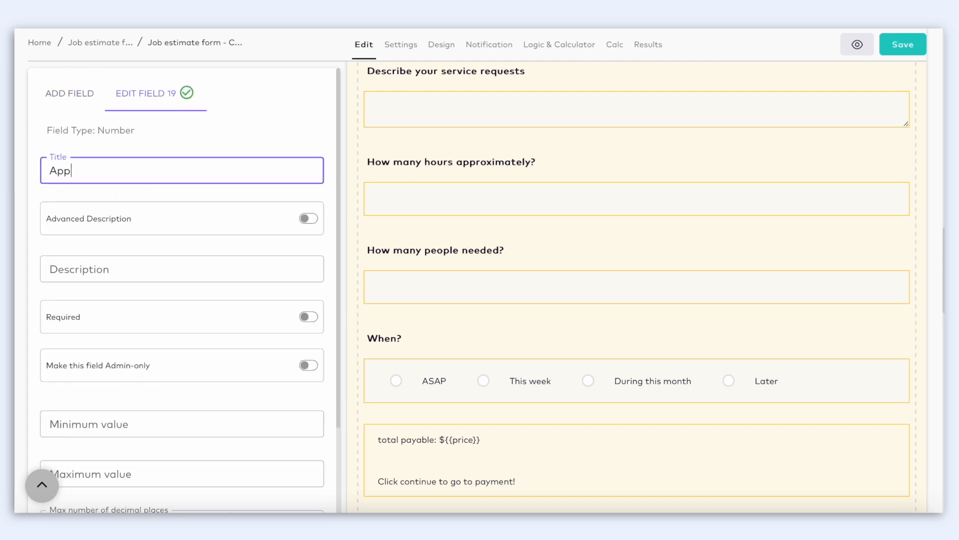
type("roximate cost")
Add a Variable field titled "Cement cost" and set its type to Formula
left_click(70, 92)
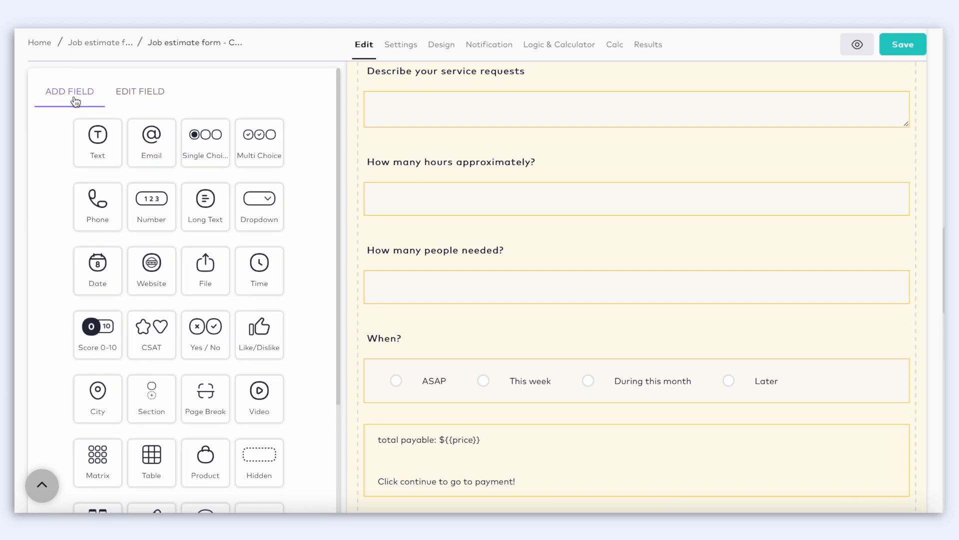
scroll(75, 178, "down", 3)
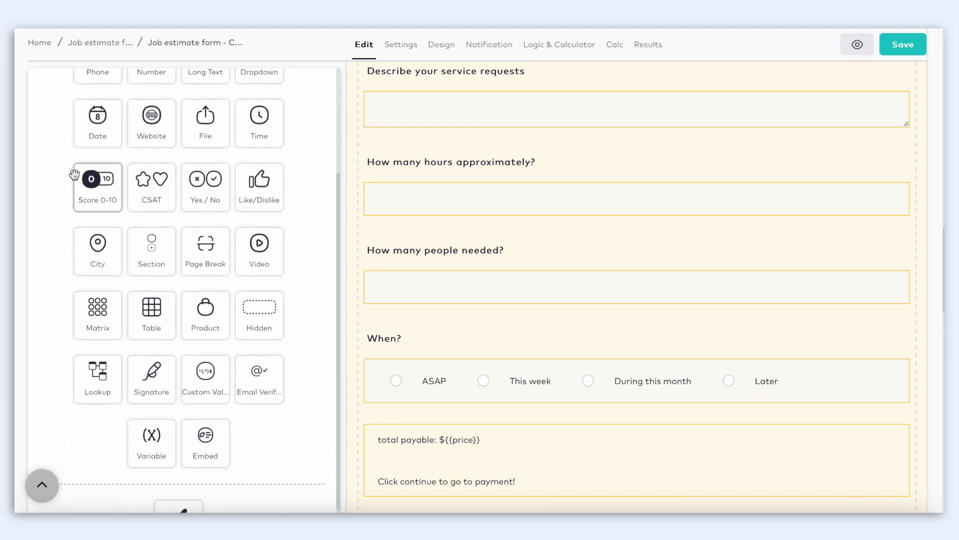
left_click(155, 444)
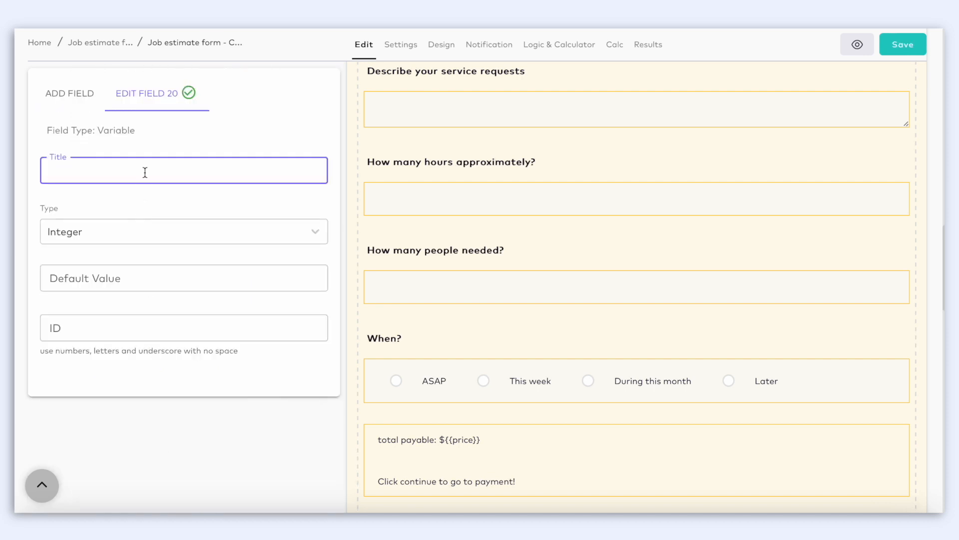
type("Cement cost")
left_click(171, 239)
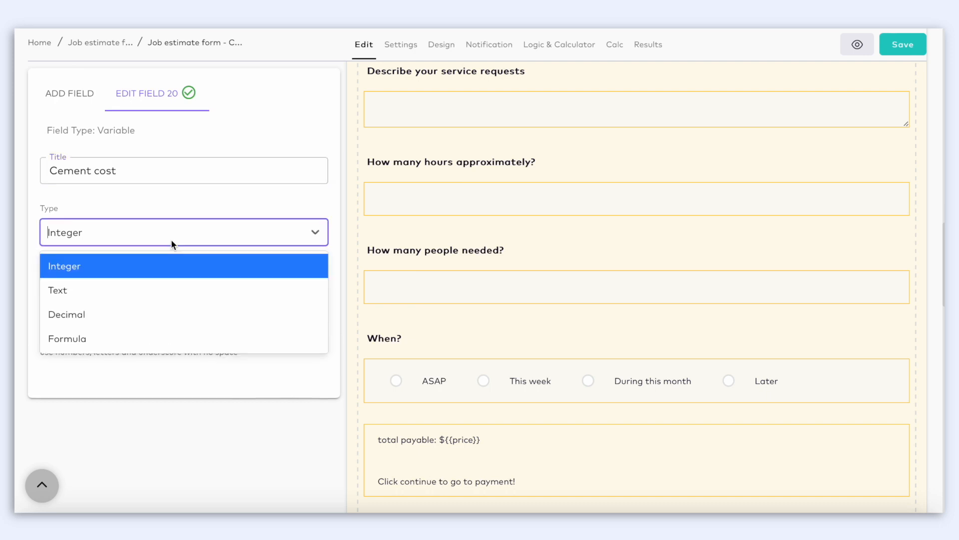
left_click(164, 345)
Set the Cement cost variable's default value to area*16.4*sqcost/100 and its ID to cement_cost
left_click(190, 283)
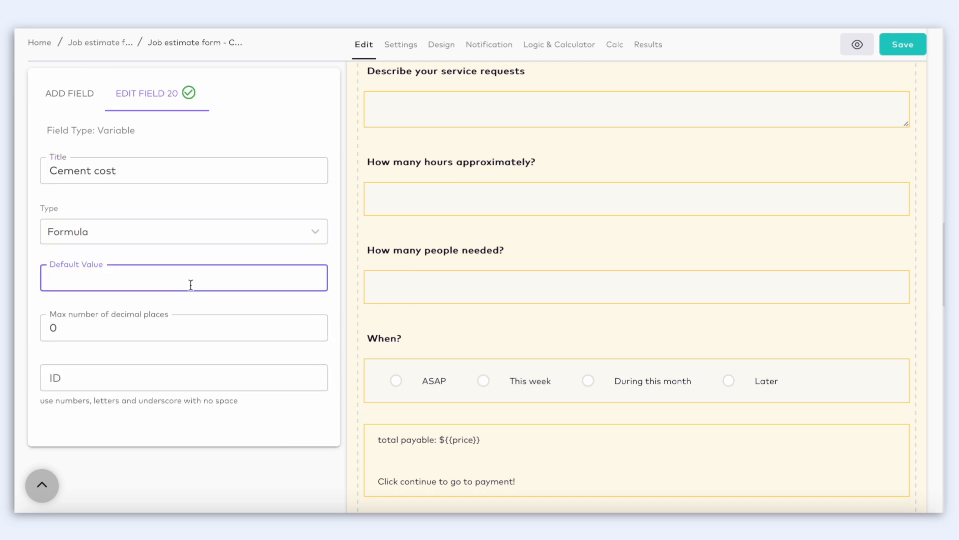
type("area*16")
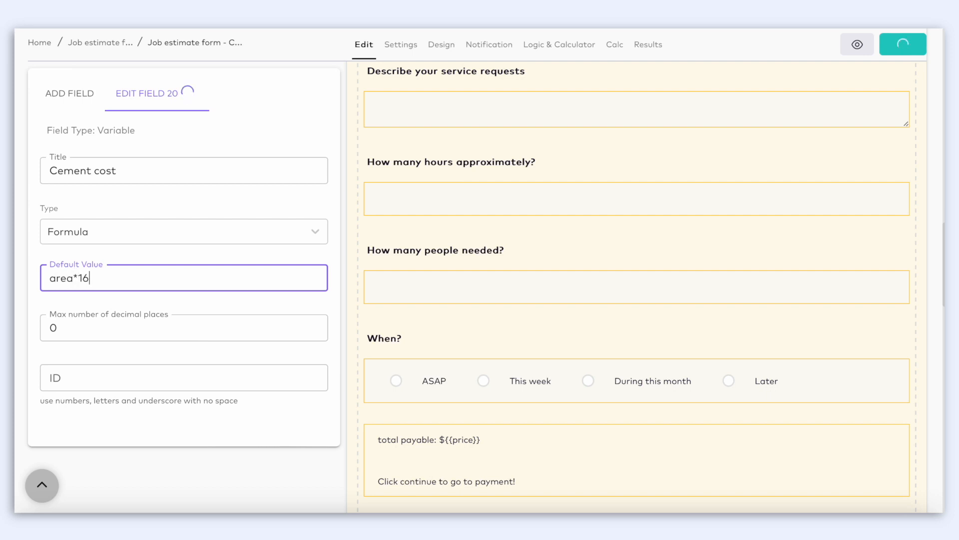
type(".4*sqcos")
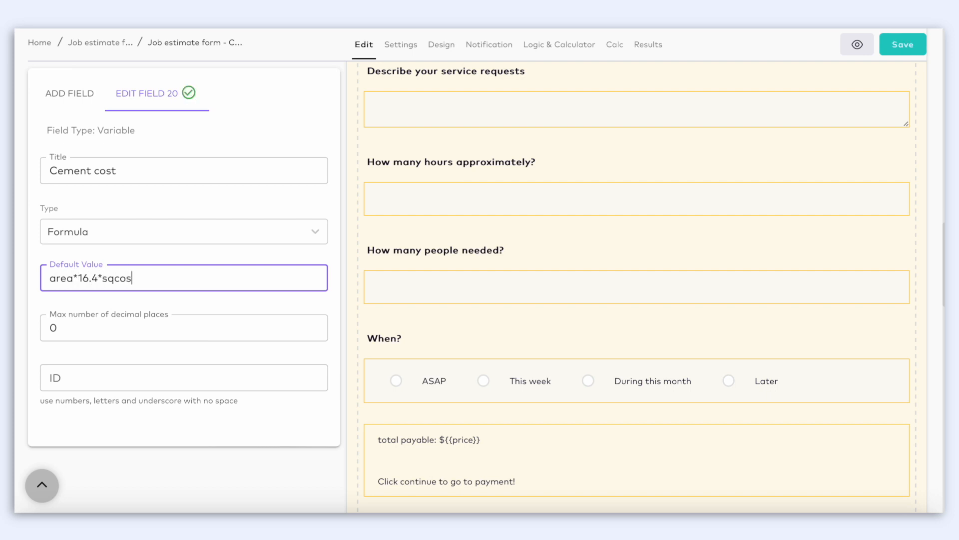
type("t/100")
left_click(246, 370)
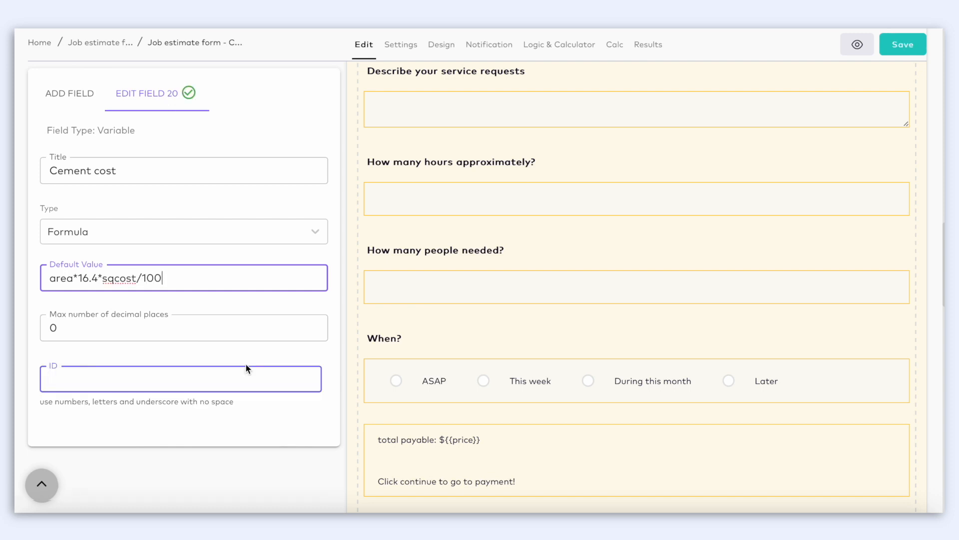
type("cement_co")
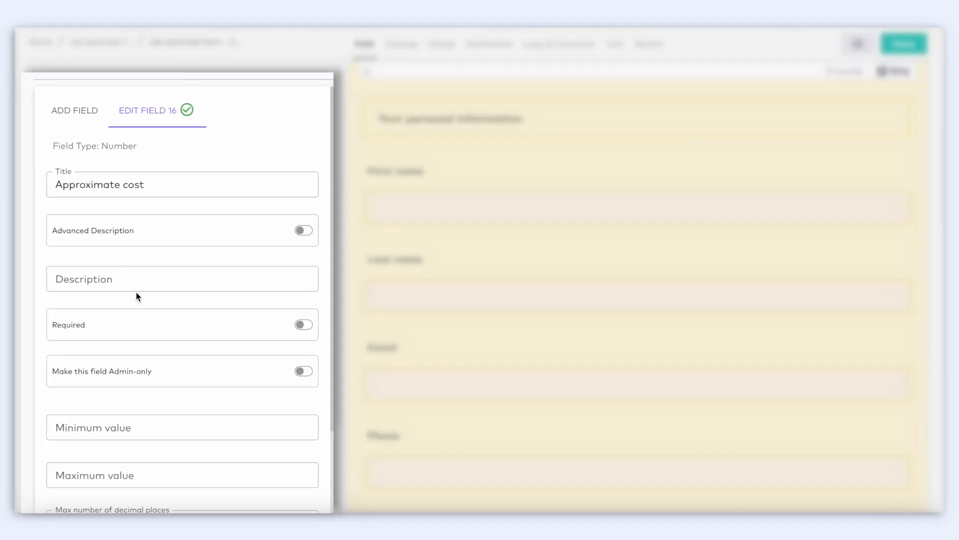
Set the ID of the Approximate cost field to "area"
scroll(135, 295, "down", 3)
left_click(123, 473)
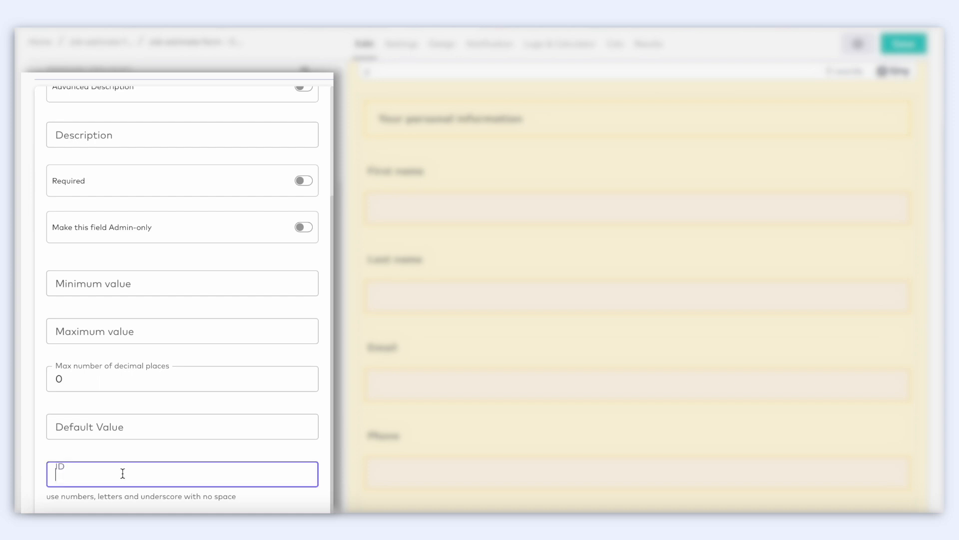
type("area")
left_click(223, 445)
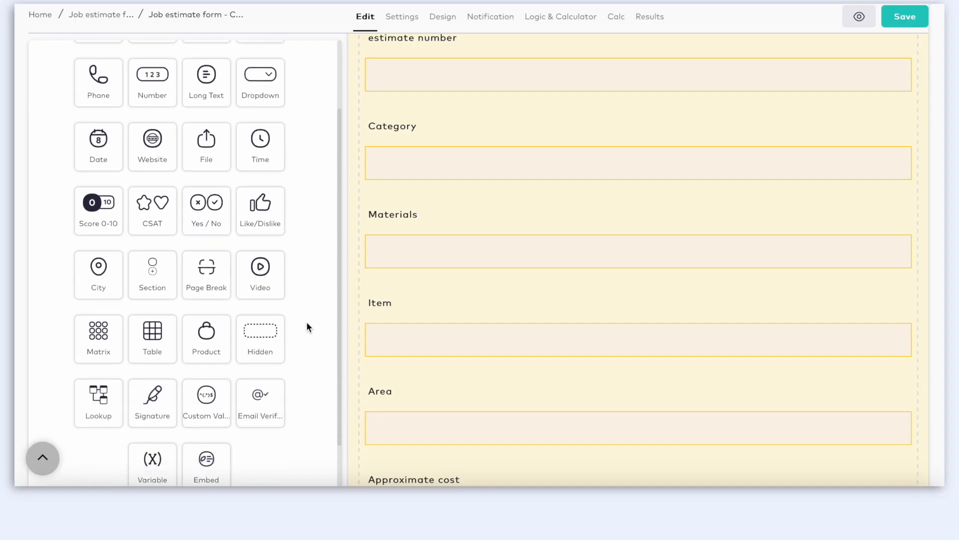
Add a Variable field titled "Sand cost" and set its type to Formula
scroll(306, 322, "down", 2)
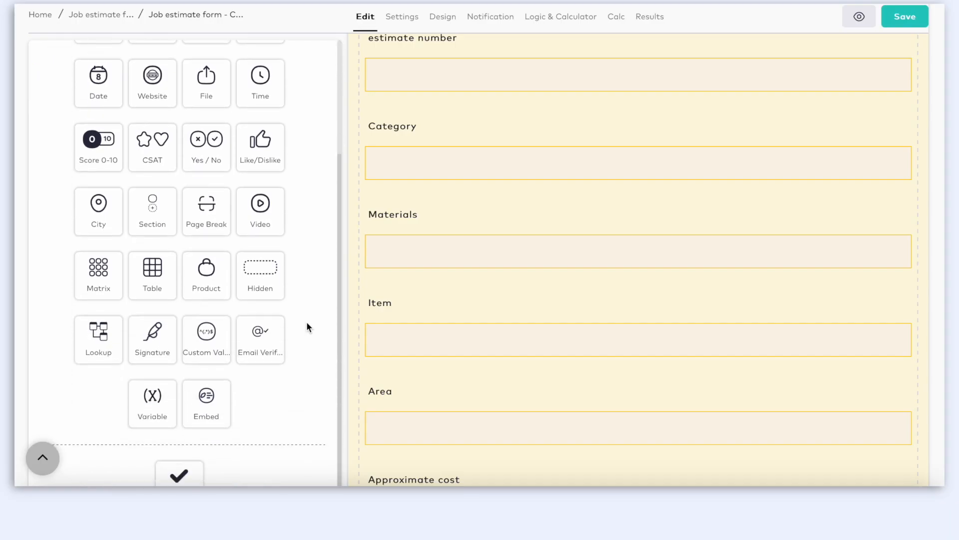
left_click(150, 397)
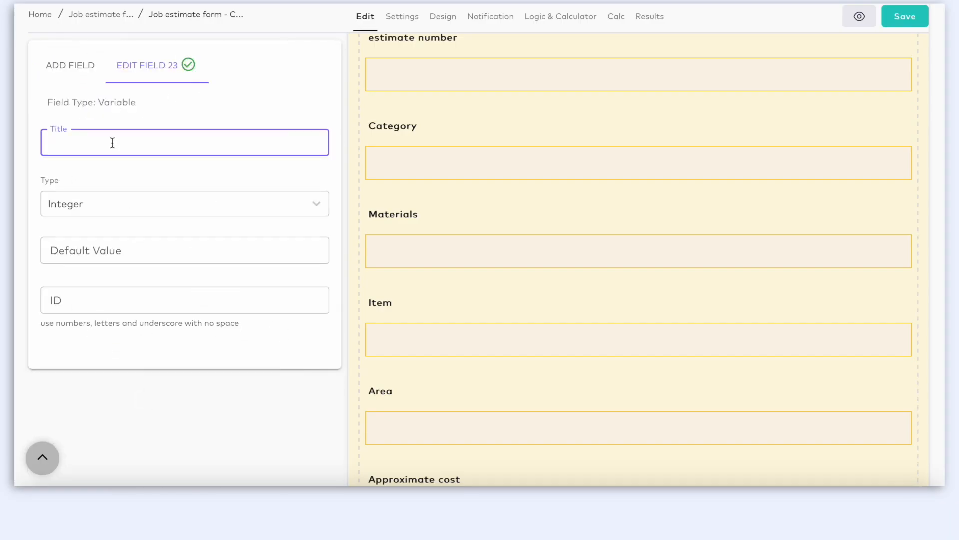
type("Sans")
type(" cost")
left_click(130, 203)
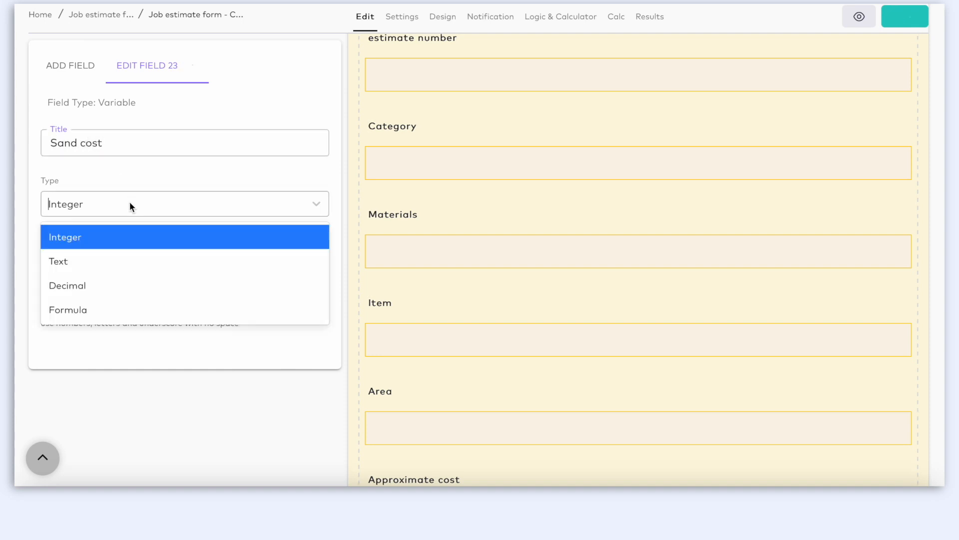
left_click(116, 310)
Set the Sand cost variable's default value to area*12.3*sqcost/100 and its ID to sand_cost
left_click(153, 255)
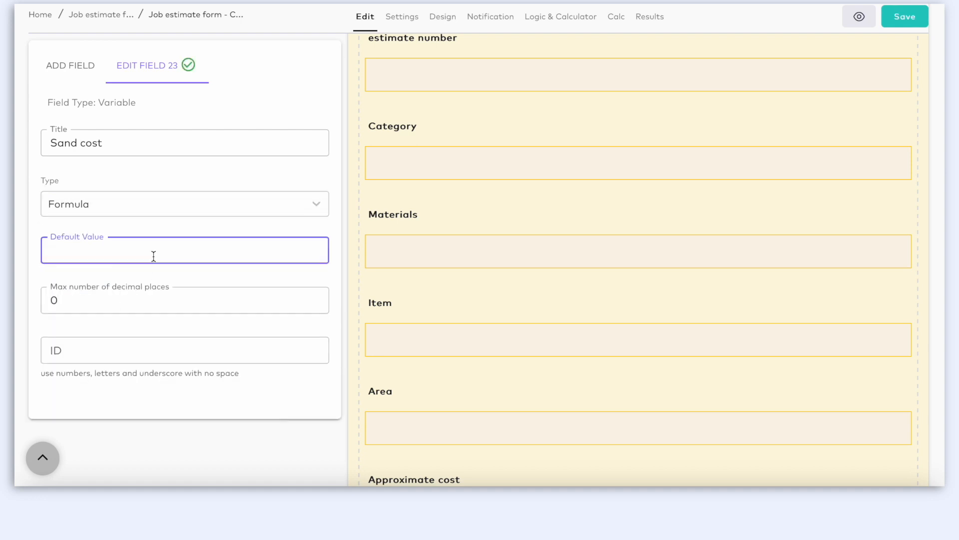
type("area*12.3*sqcost/100")
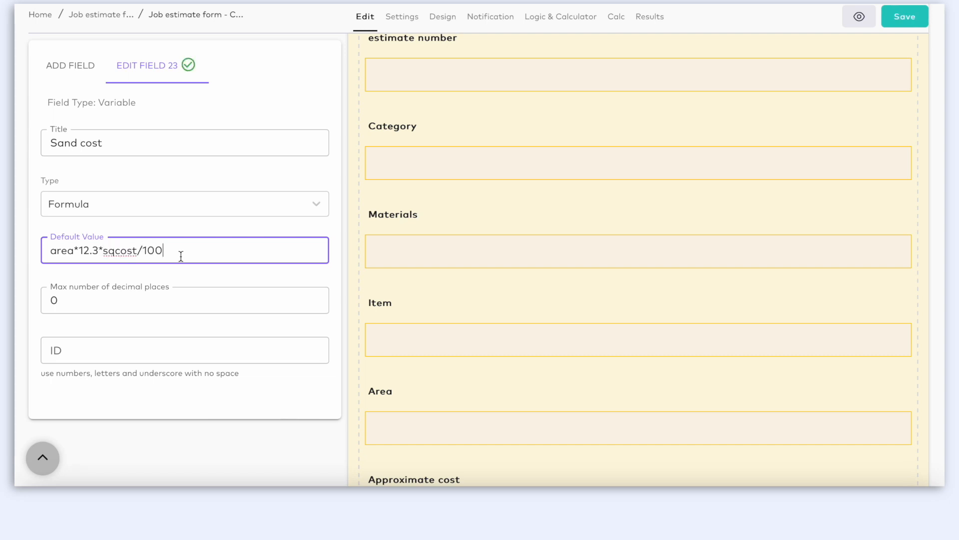
left_click(185, 350)
type("sand")
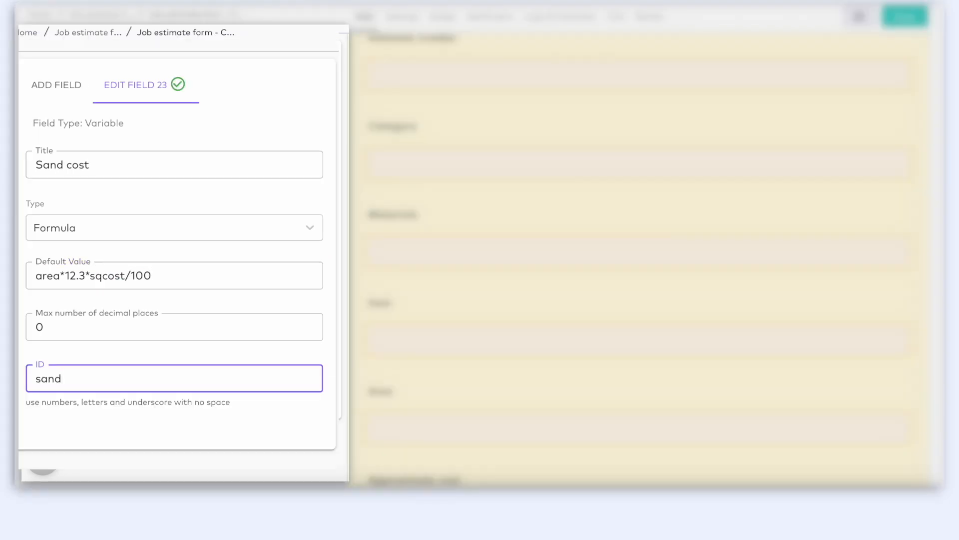
type("_cost")
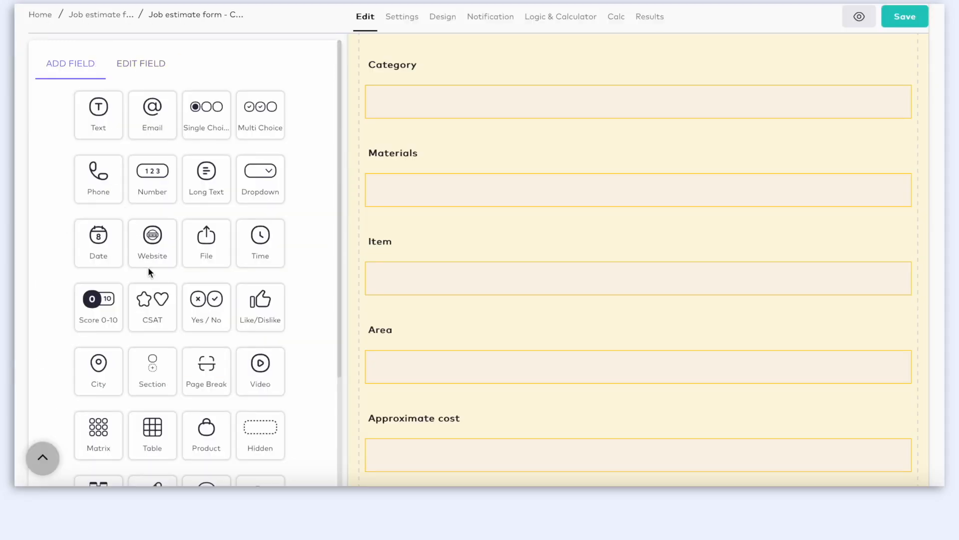
Add a Section field titled "Cement" to the form
left_click(150, 368)
type("Ce")
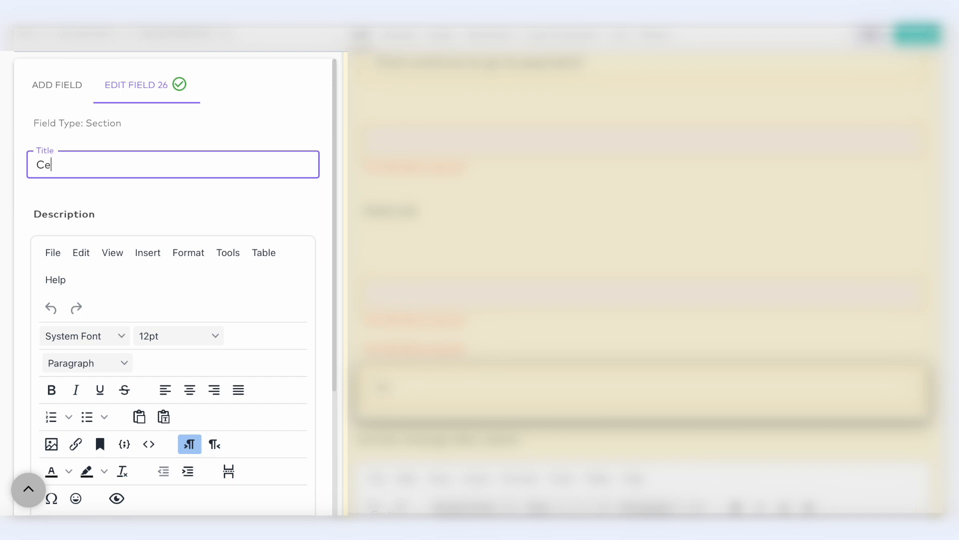
type("ment")
Insert a table with five columns and three rows into the Cement section's description
scroll(92, 294, "down", 3)
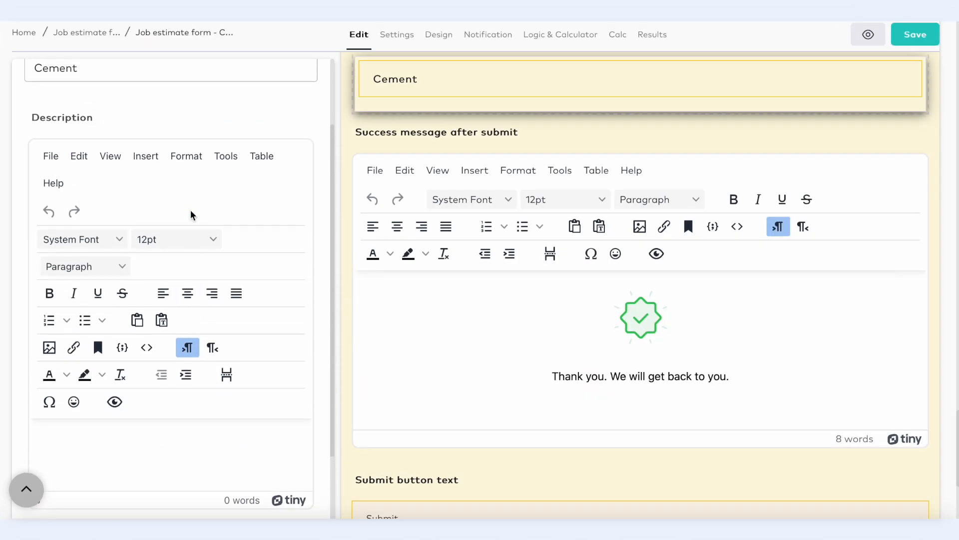
left_click(157, 158)
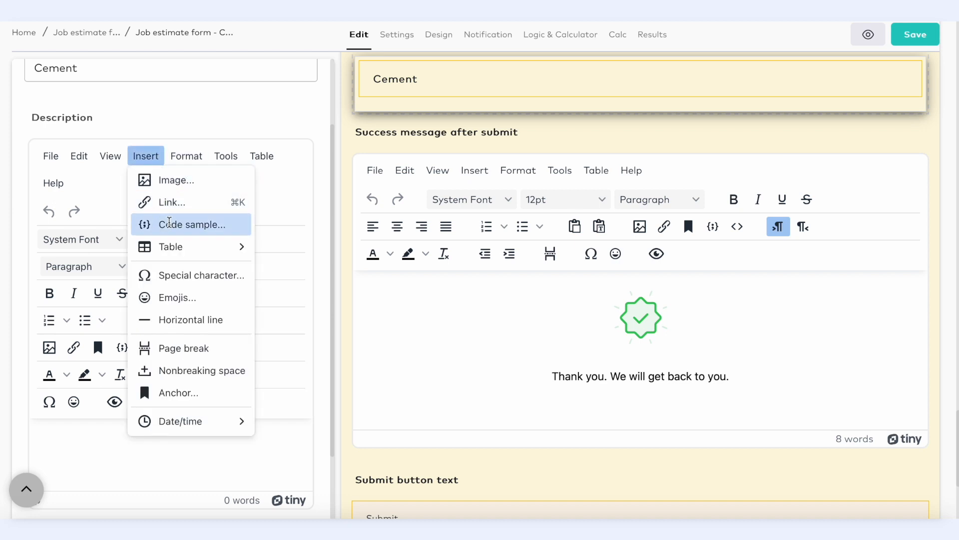
mouse_move(221, 250)
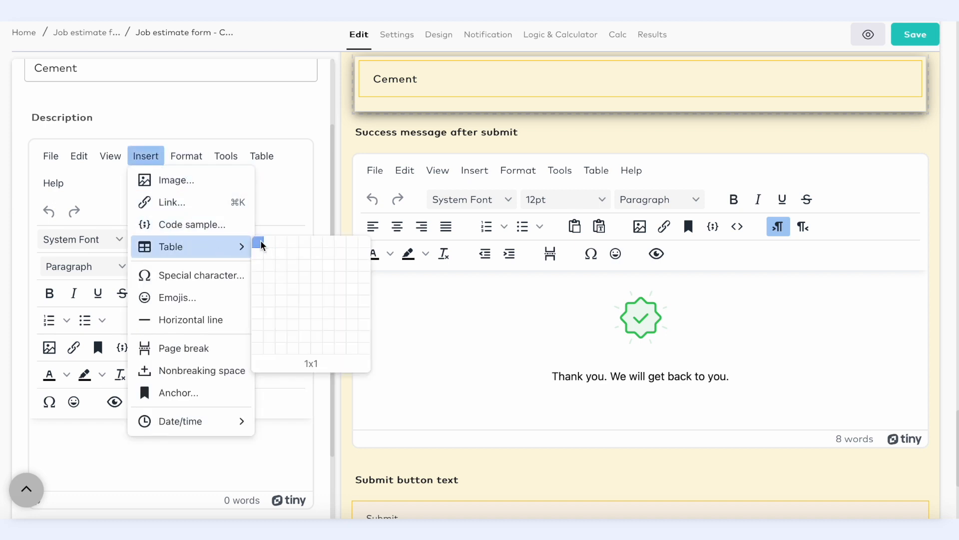
left_click(306, 265)
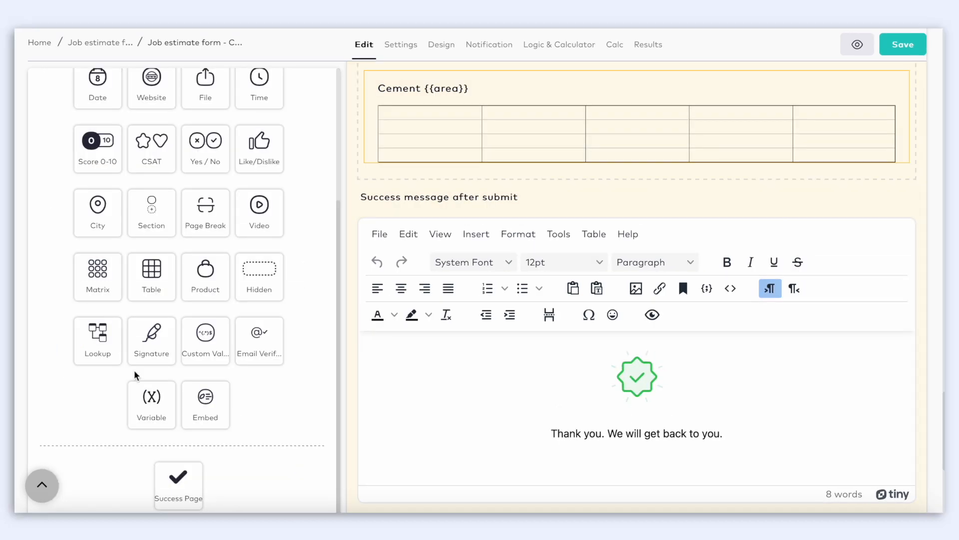
Add a Variable field titled "Total material costs" of type Formula and enter a formula that adds the sand cost
left_click(152, 392)
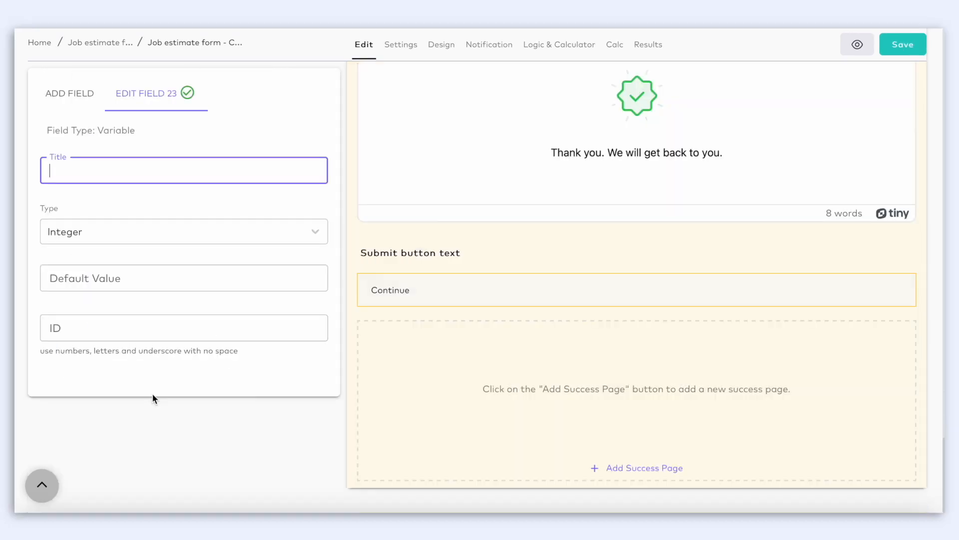
type("Total material costs")
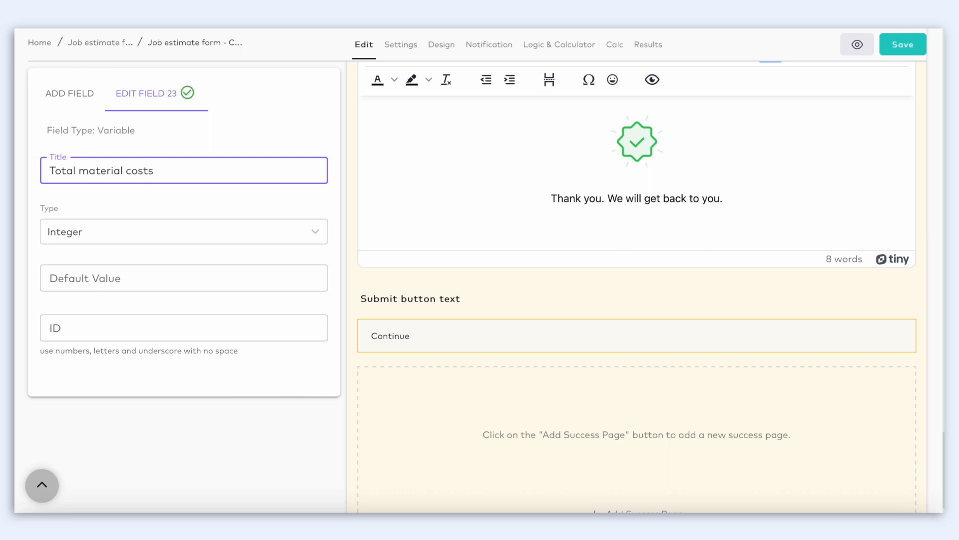
left_click(167, 240)
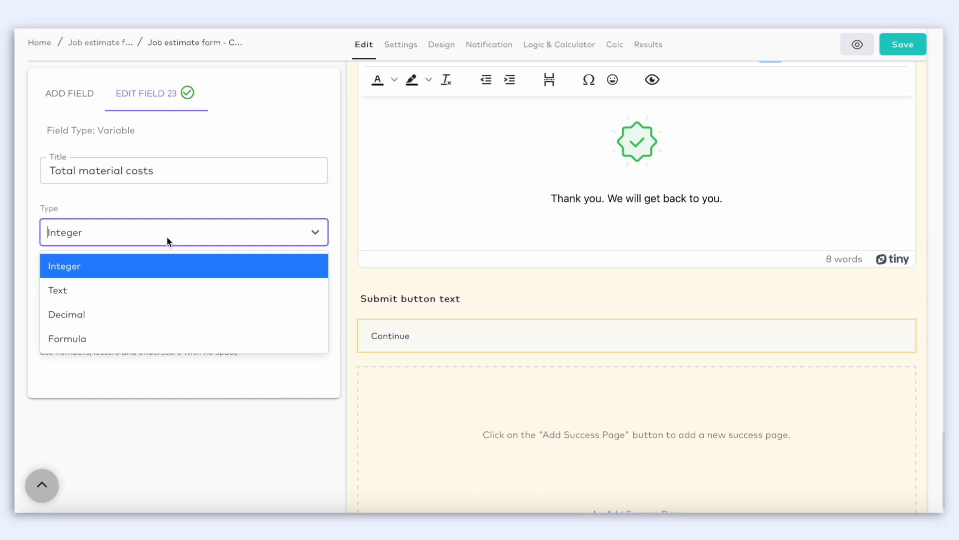
left_click(265, 344)
type("+sand_")
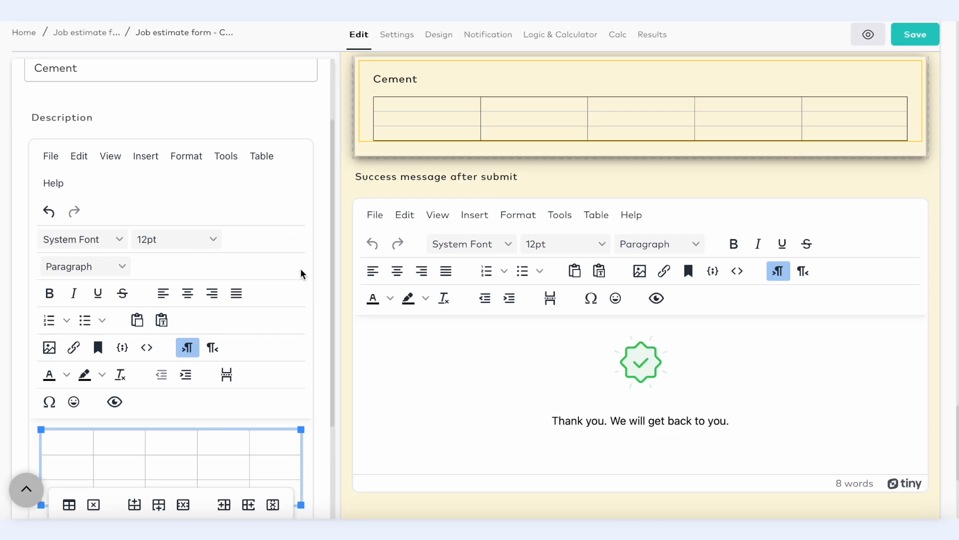
Fill the first row of the Cement section's table with "cement" and a bold {{cement_cost}} variable reference in the second cell
scroll(302, 272, "down", 2)
left_click(62, 345)
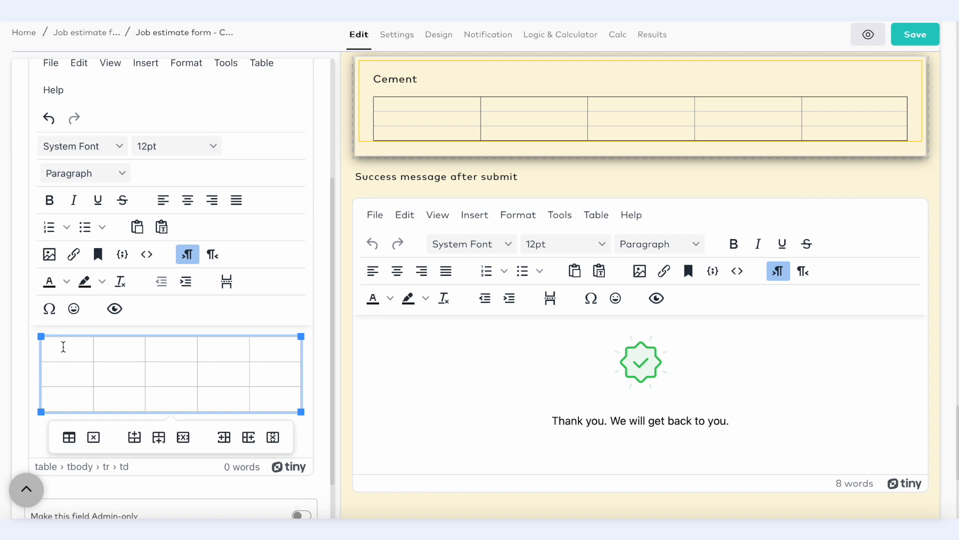
type("cement")
left_click(118, 350)
type("{{")
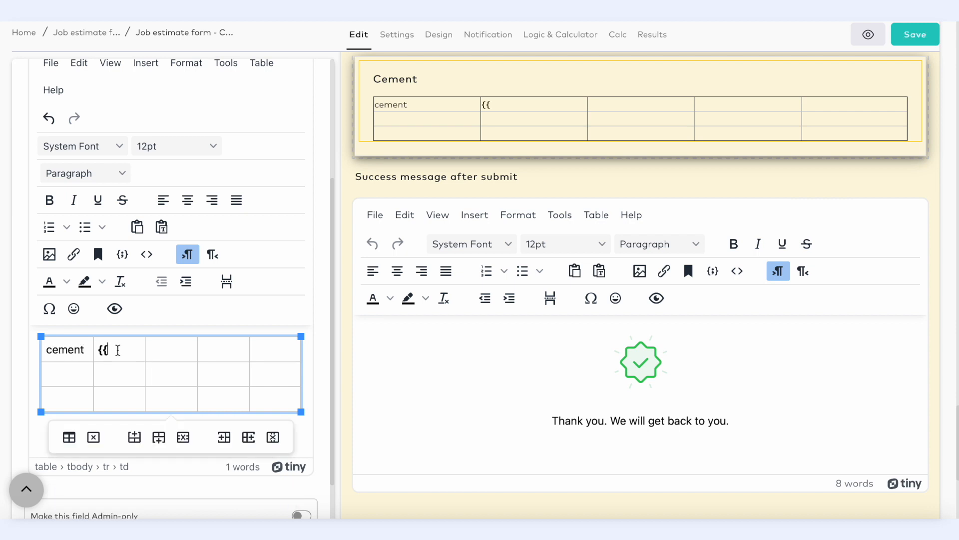
key("ctrl+b")
type("cement")
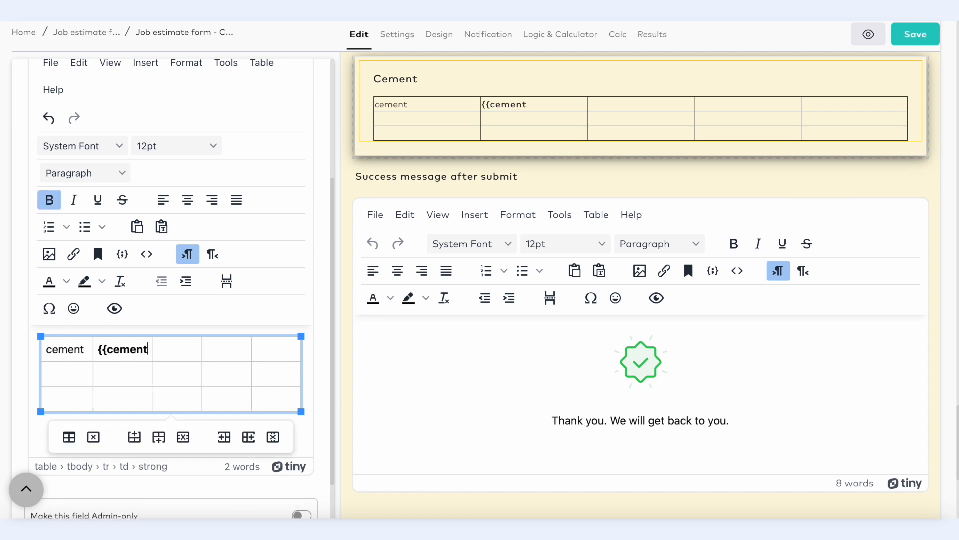
type("_cost")
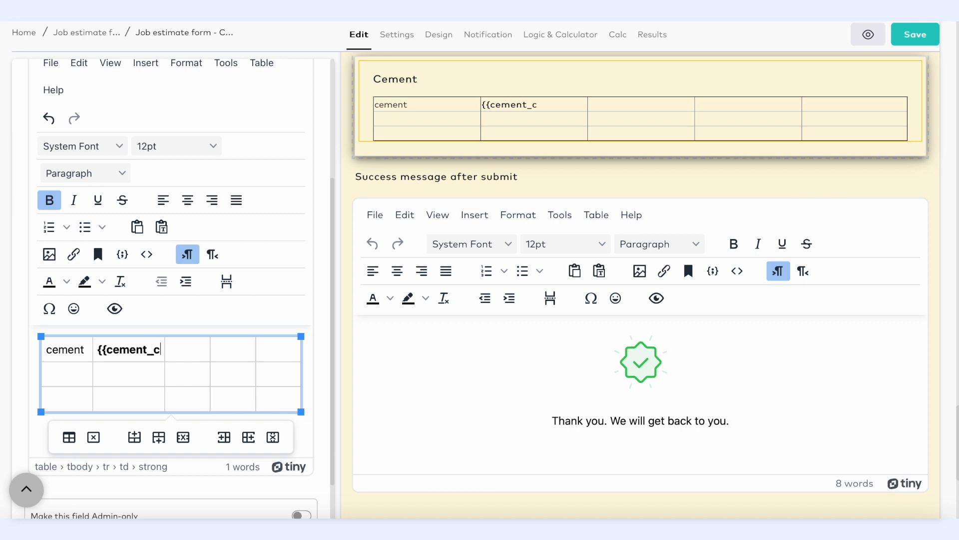
type("}}")
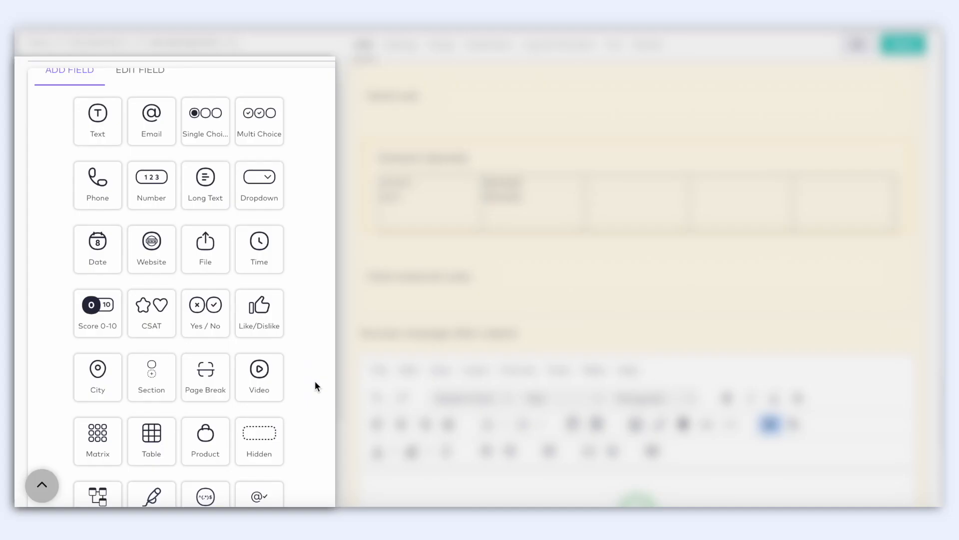
Add a File field titled "File" to the form and set its file type to Unrestricted
left_click(217, 261)
type("File")
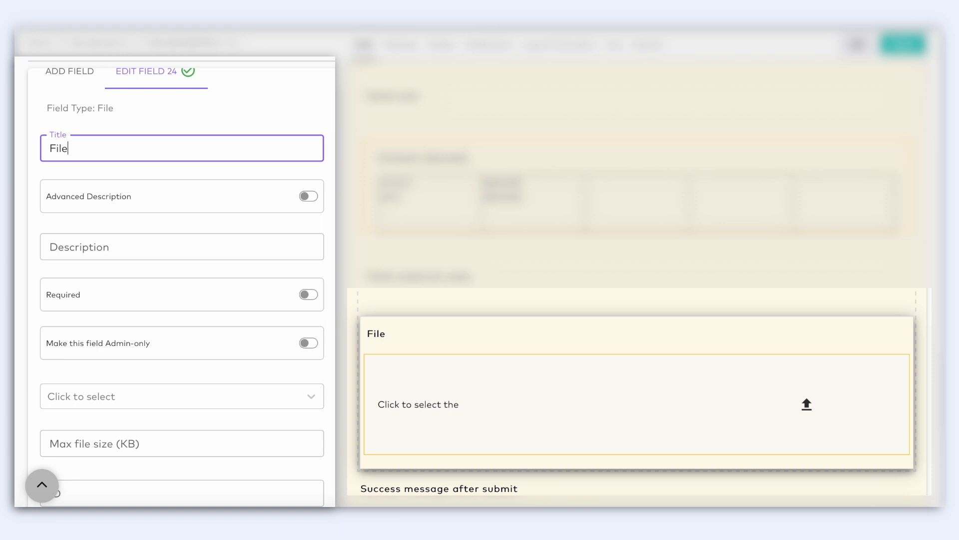
scroll(179, 295, "down", 1)
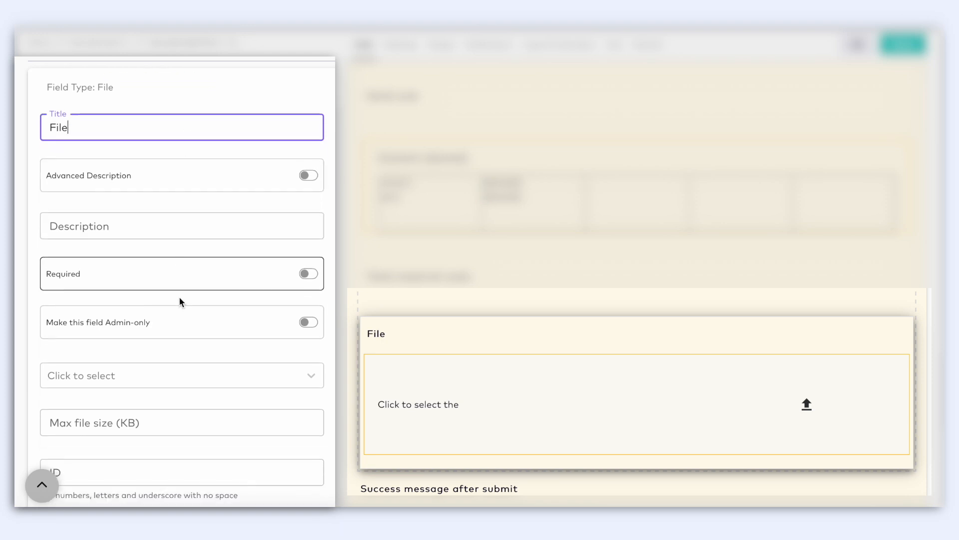
left_click(190, 376)
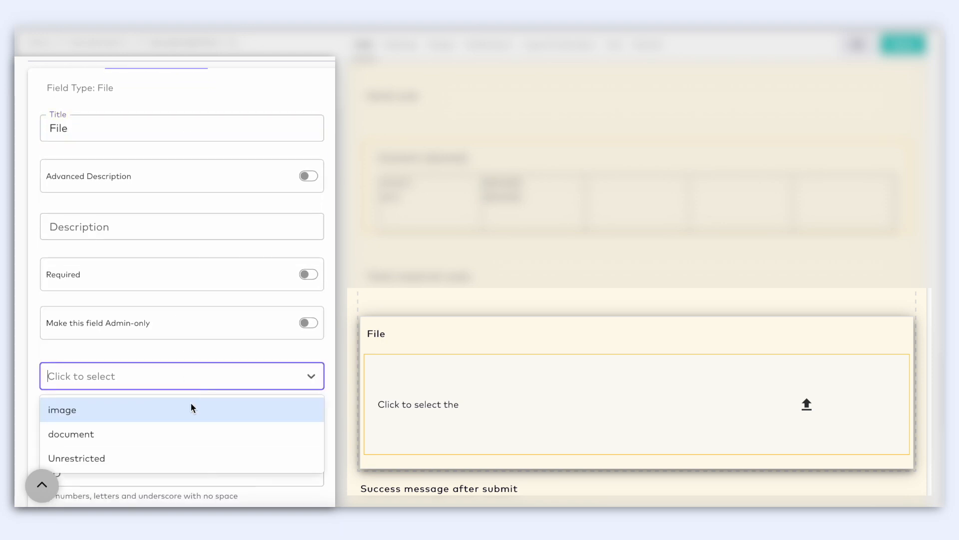
left_click(187, 458)
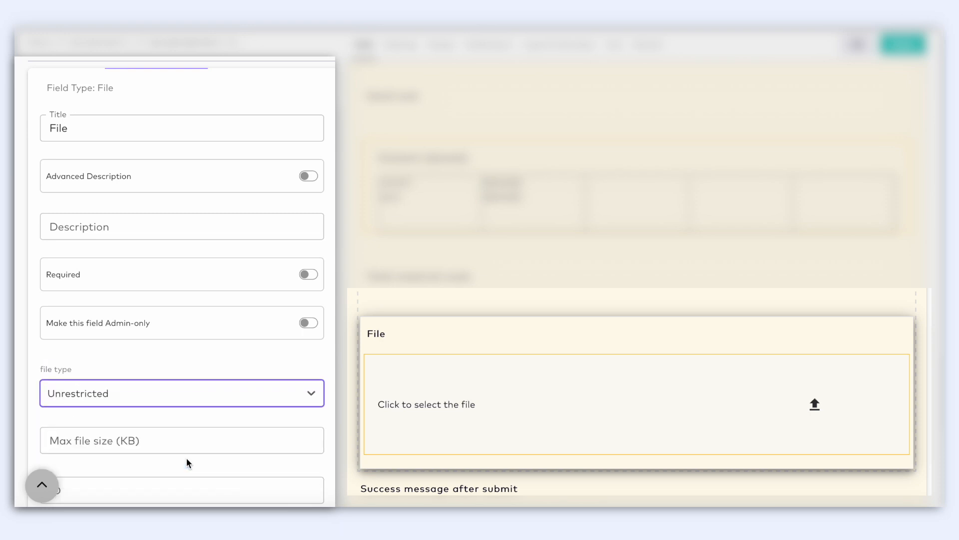
scroll(186, 457, "down", 1)
left_click(207, 426)
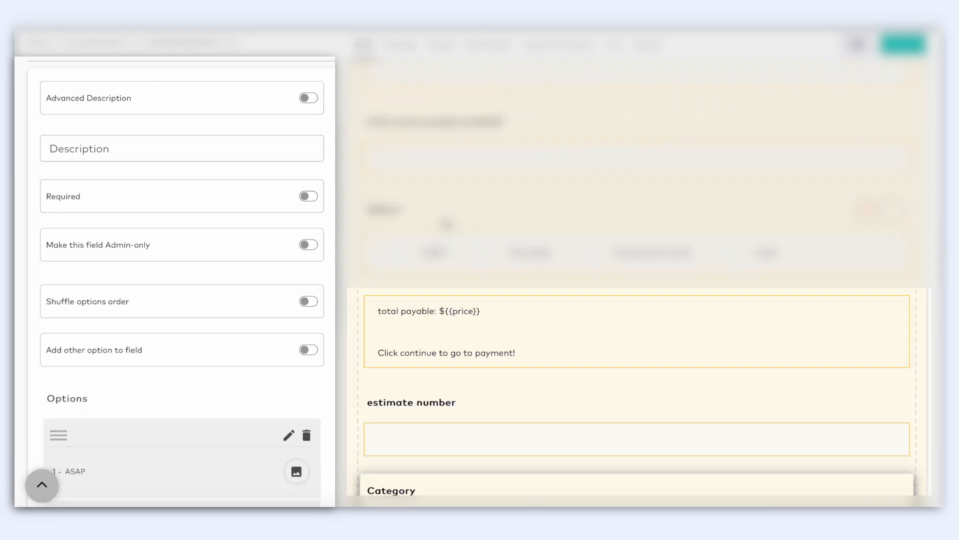
Add a Date field titled "Deadline" to the form
scroll(233, 218, "up", 5)
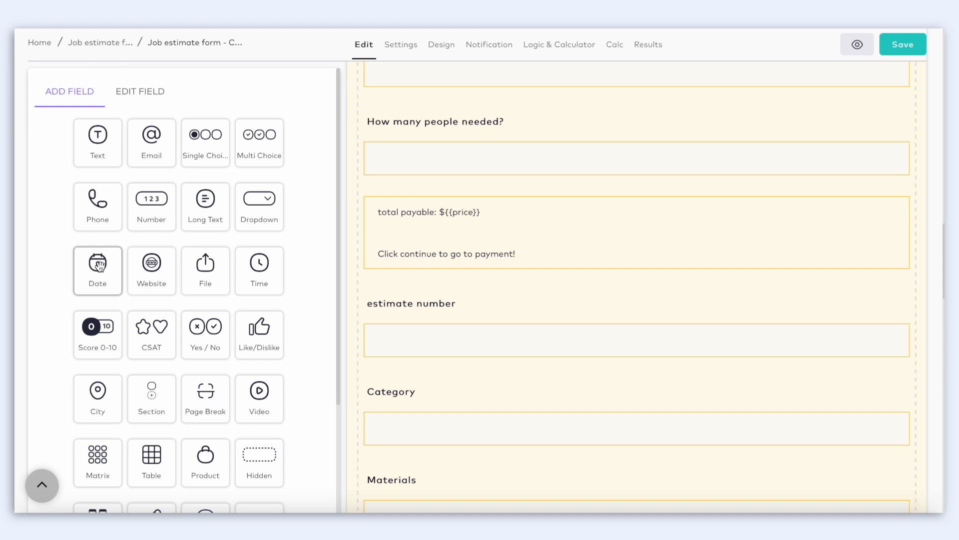
left_click(100, 267)
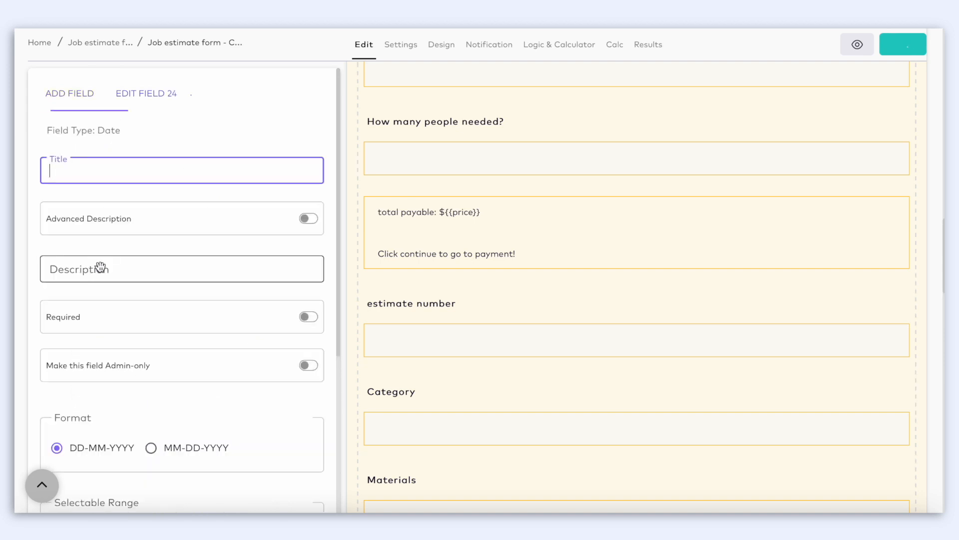
type("Deadline")
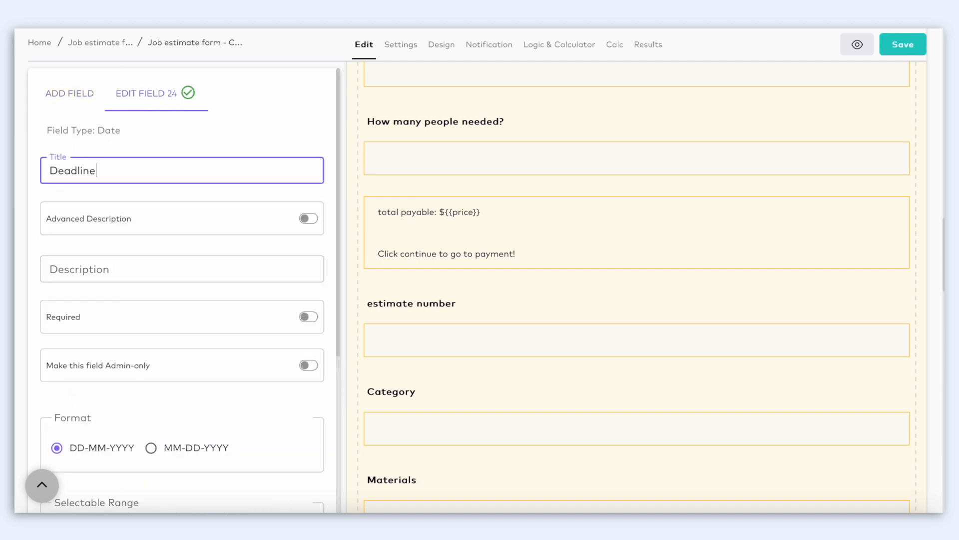
Set the Deadline field's fixed selectable range from 07/01/2023 to 07/31/2023
scroll(135, 298, "down", 4)
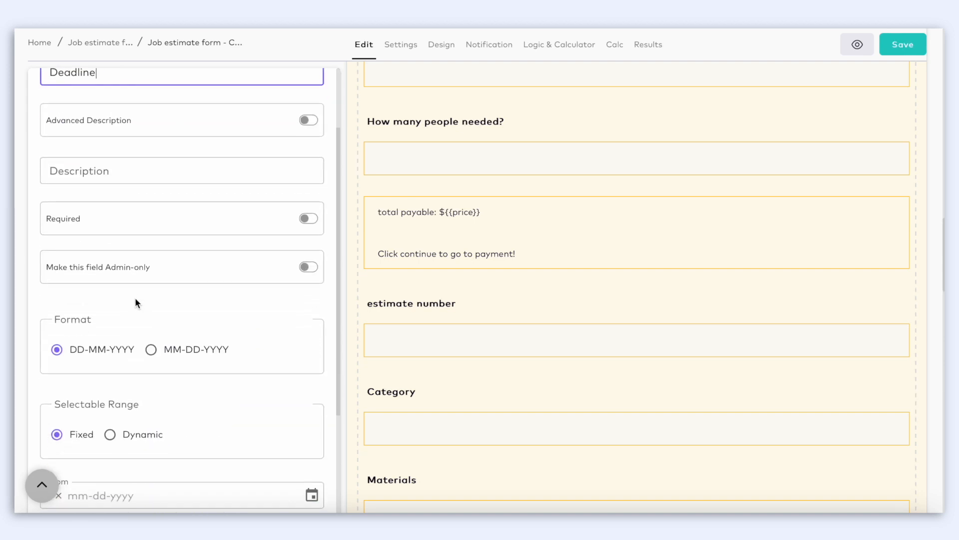
scroll(135, 298, "down", 2)
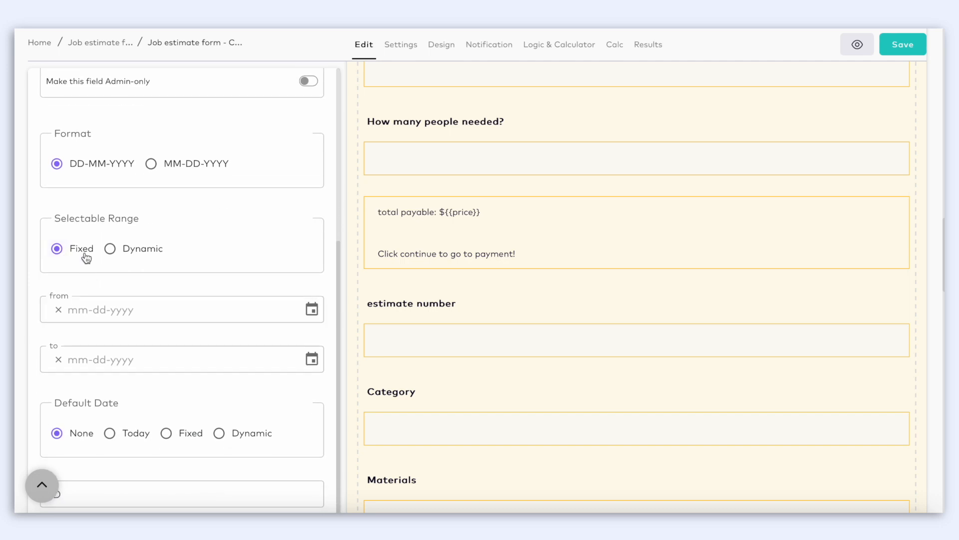
left_click(113, 305)
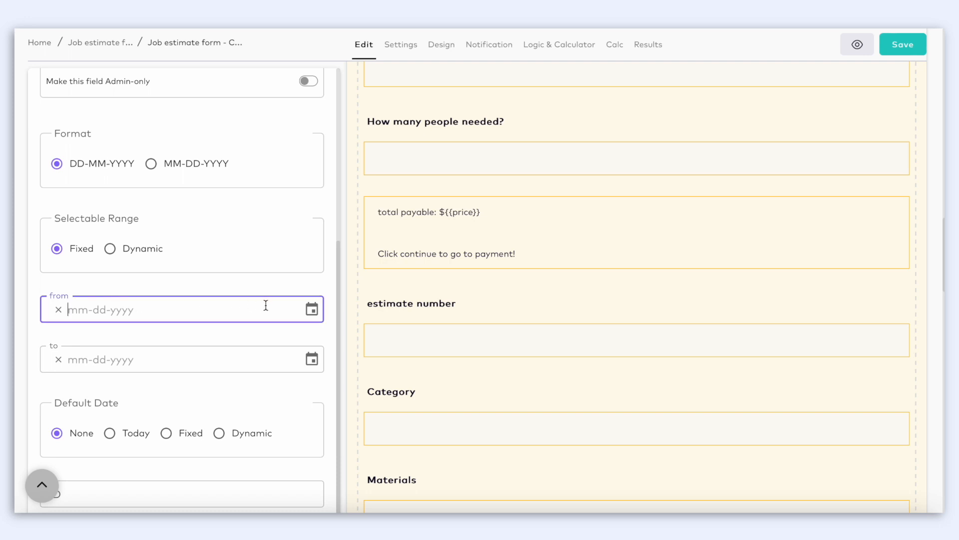
left_click(312, 310)
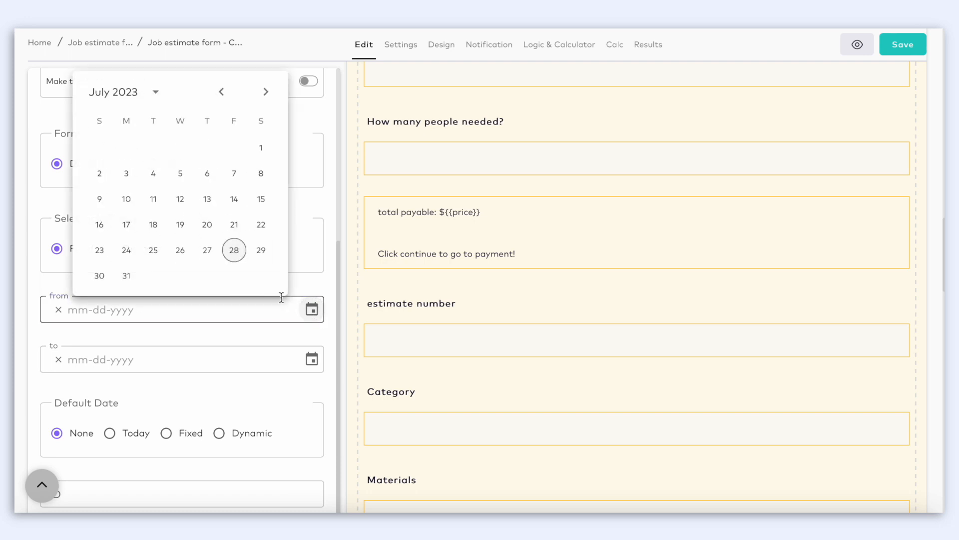
left_click(259, 150)
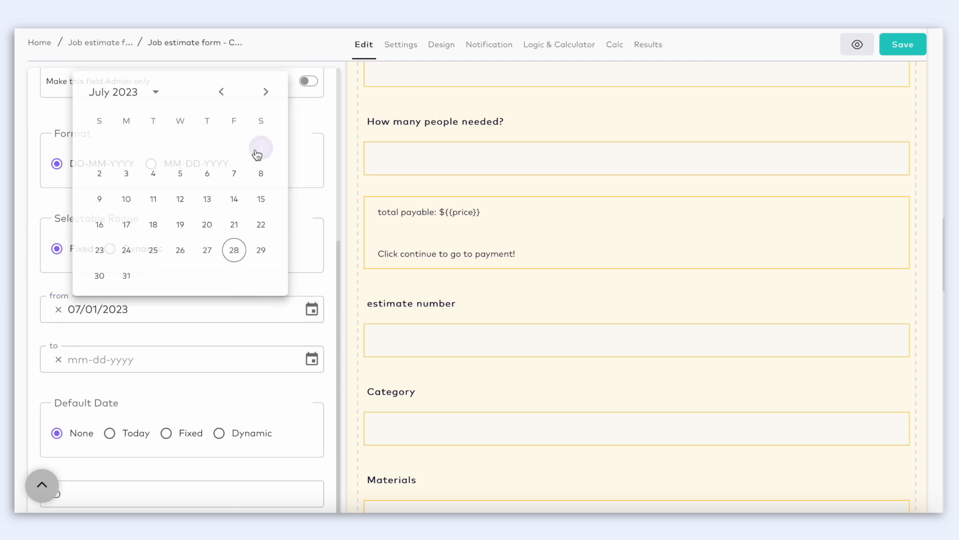
left_click(311, 369)
left_click(127, 325)
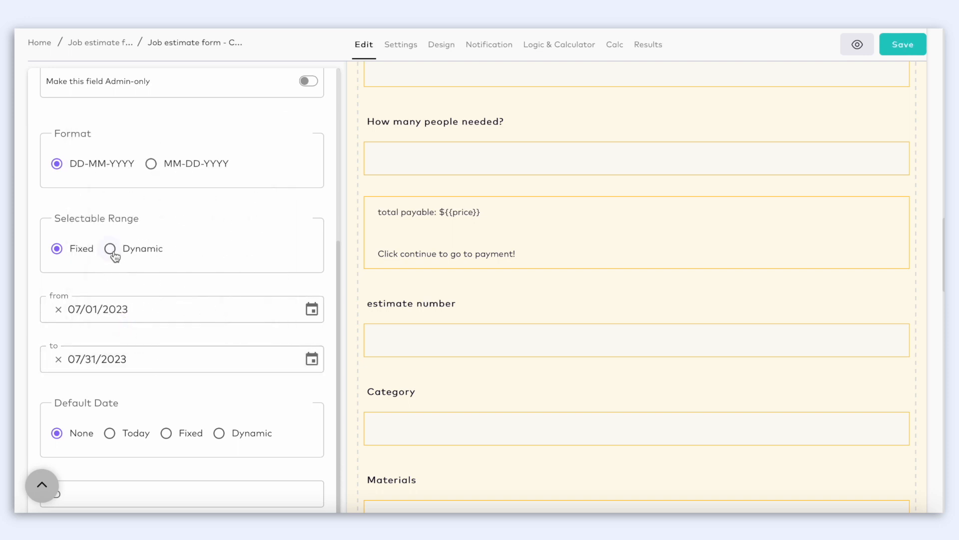
Make the Deadline field's selectable range Dynamic, from 1 day to 1 day relative to the submit date
left_click(112, 250)
scroll(125, 289, "down", 1)
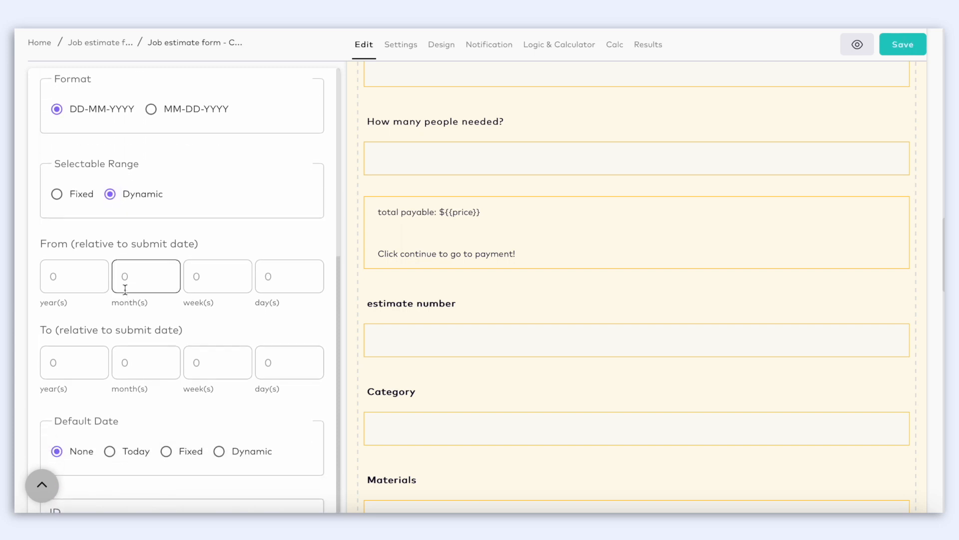
left_click(268, 278)
type("1")
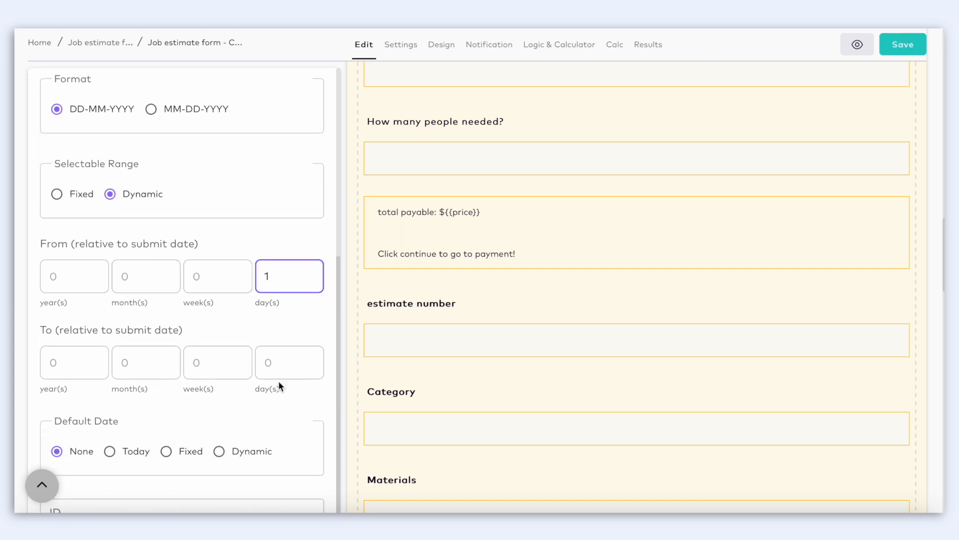
left_click(279, 368)
type("1")
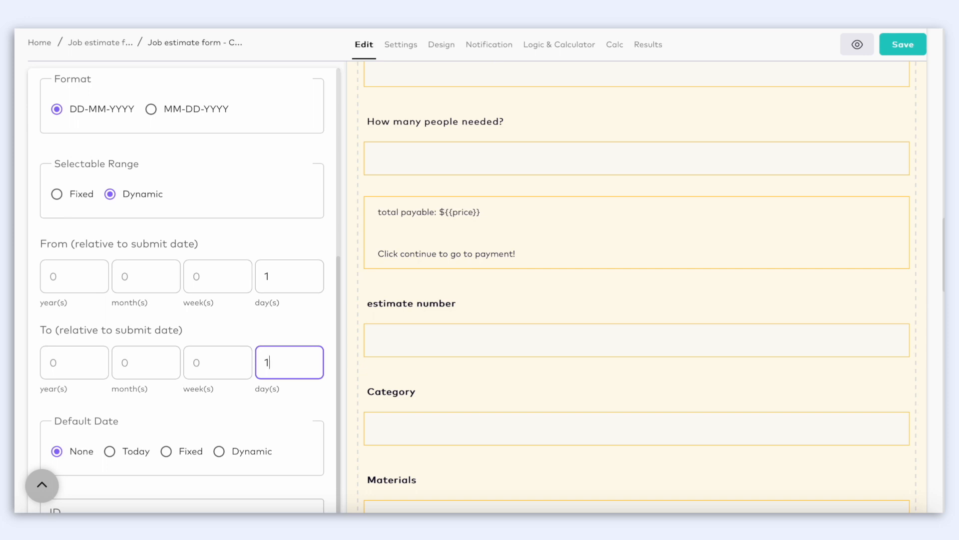
scroll(281, 372, "down", 1)
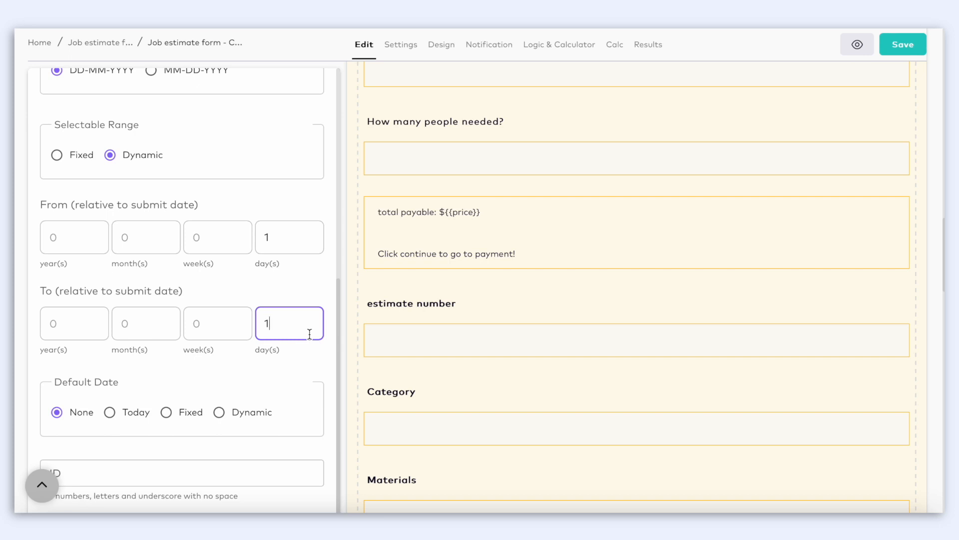
Review the form preview from the Job information heading down to the Cement table, File and Deadline fields
scroll(305, 265, "up", 5)
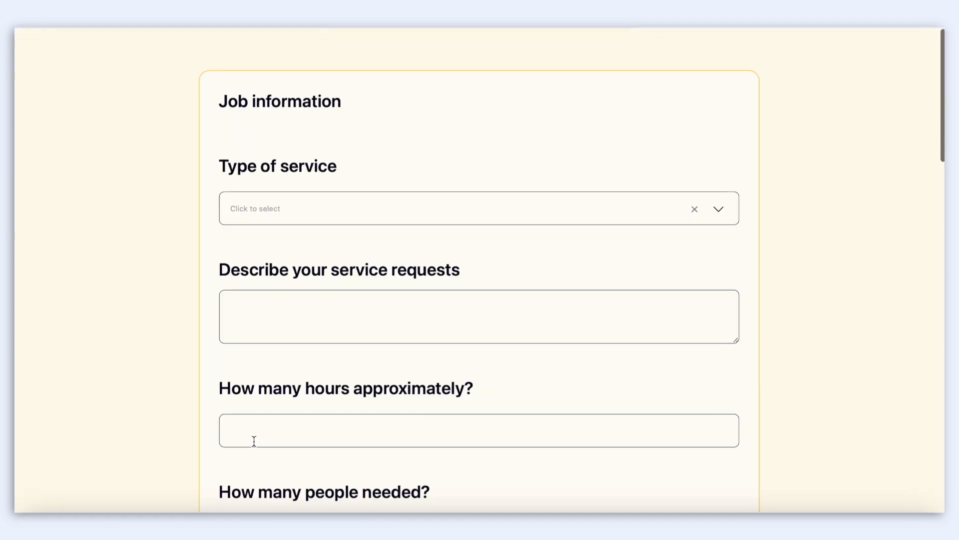
scroll(254, 439, "down", 4)
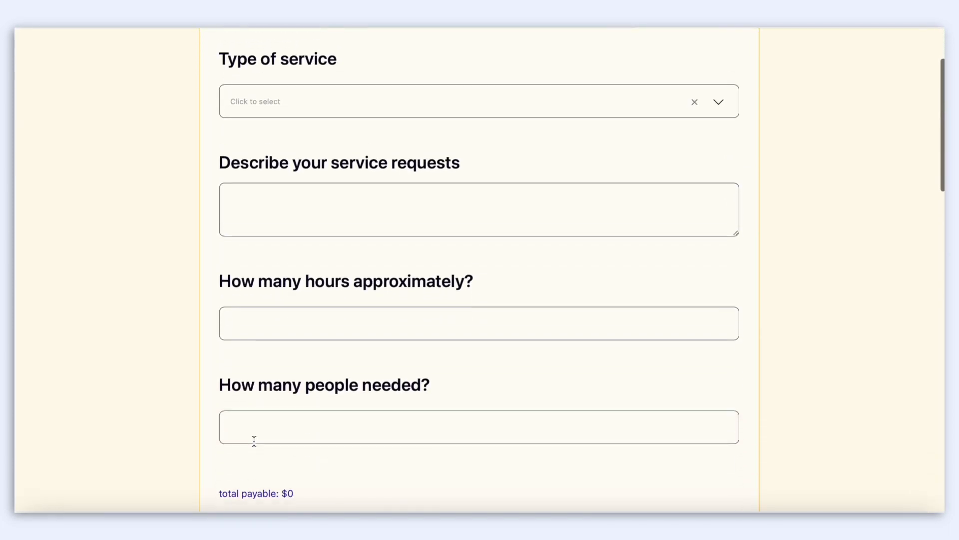
scroll(254, 441, "down", 5)
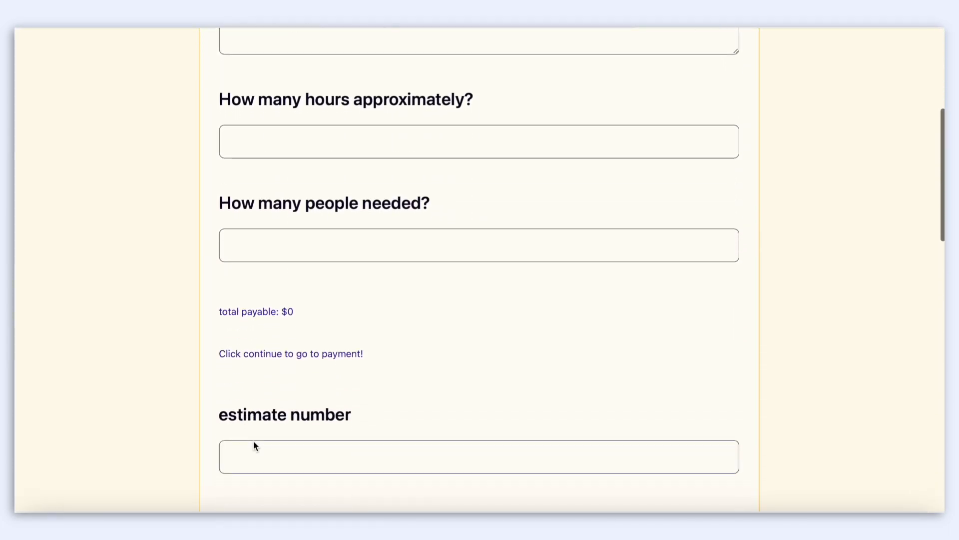
scroll(254, 444, "down", 6)
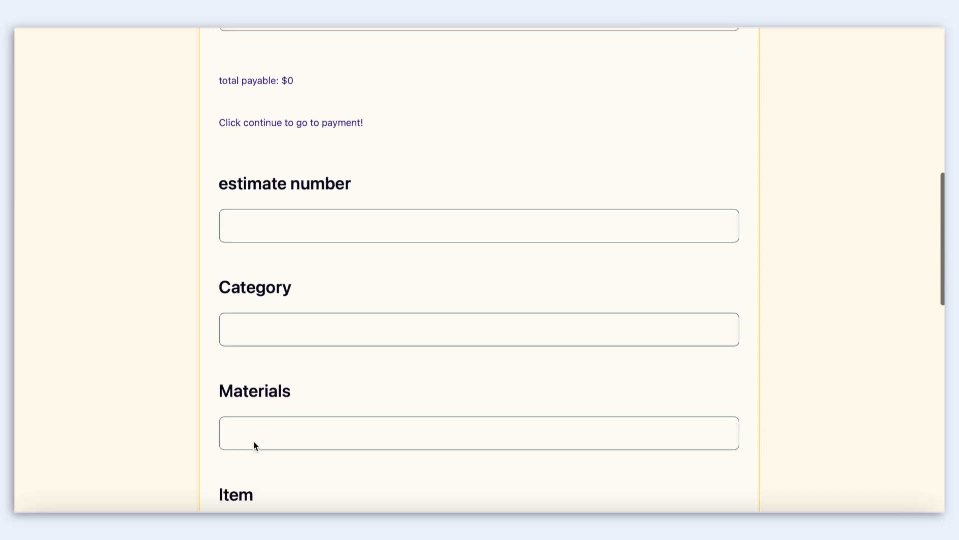
scroll(253, 444, "down", 4)
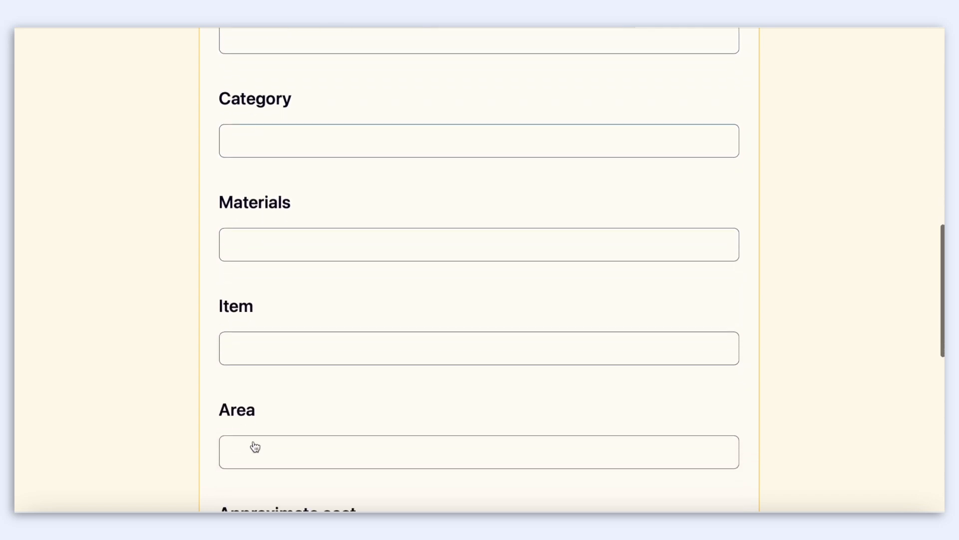
scroll(255, 446, "down", 6)
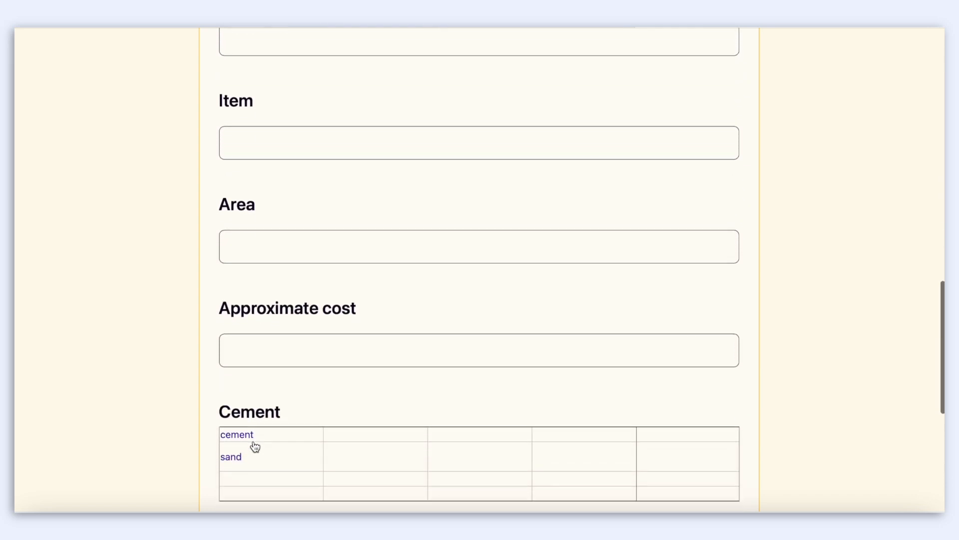
scroll(255, 446, "down", 5)
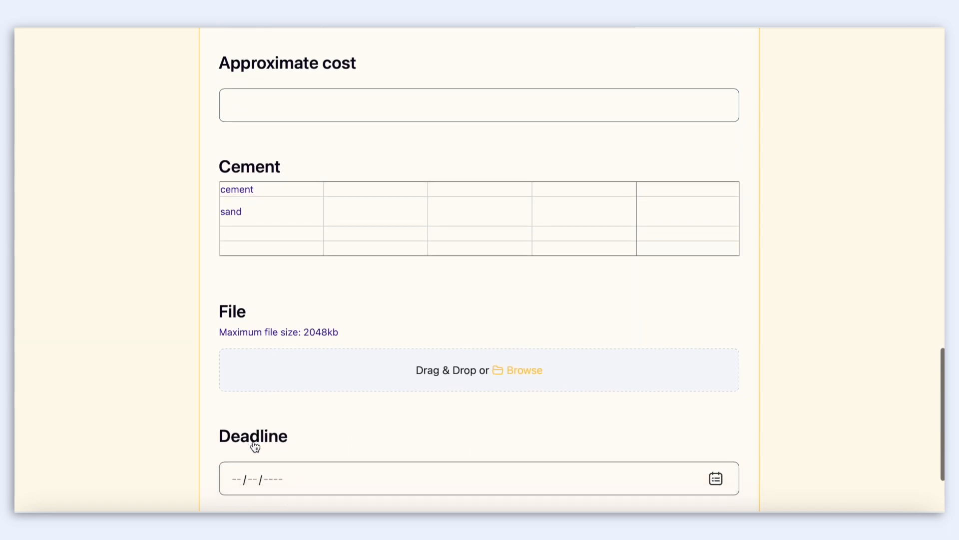
scroll(255, 446, "down", 3)
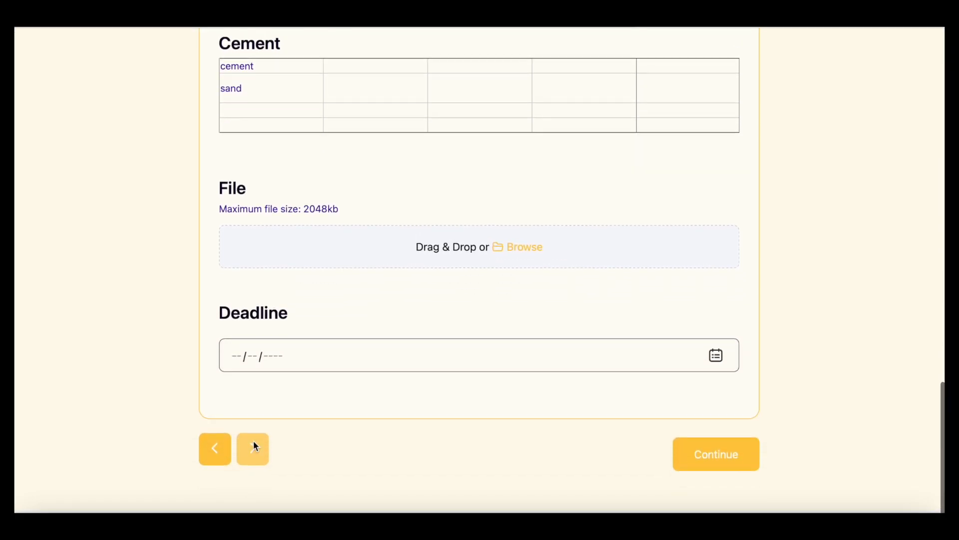